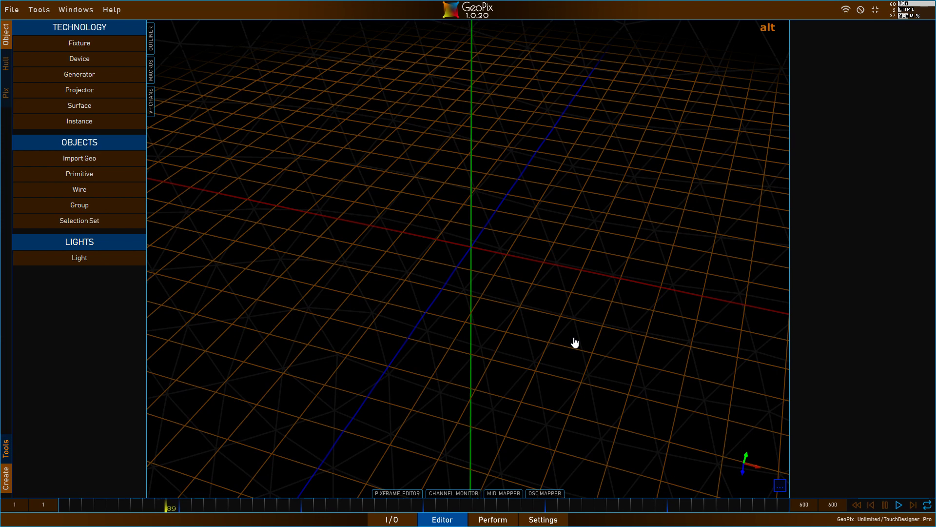
Show the Outliner next to the viewport.
right_click_drag(416, 257, 388, 309, "alt")
right_click_drag(500, 282, 505, 286, "alt")
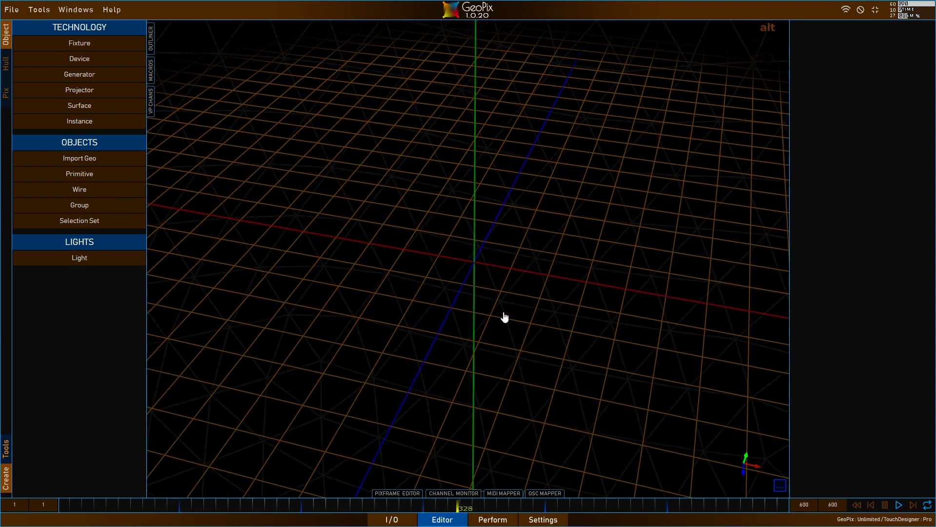
left_click(152, 34)
left_click_drag(493, 186, 503, 177, "alt")
right_click_drag(503, 178, 583, 178, "alt")
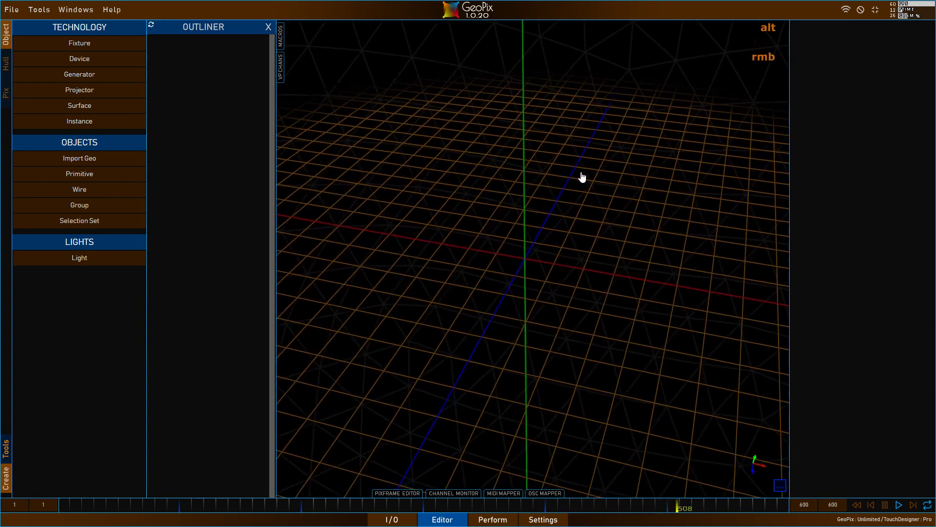
Create a new fixture and place it at the origin.
left_click(92, 48)
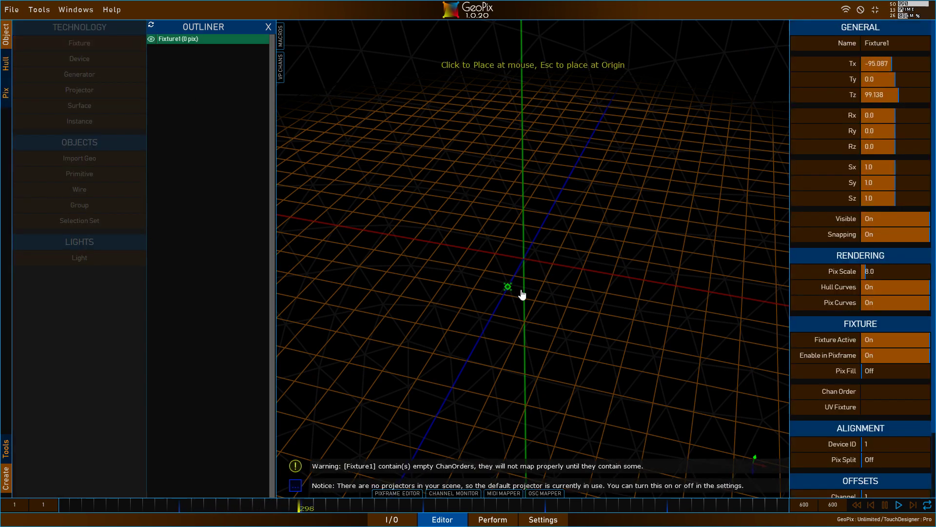
key("Escape")
mouse_move(527, 268)
left_mouse_down("alt")
mouse_move(508, 284)
mouse_move(528, 287)
mouse_move(491, 274)
mouse_move(533, 282)
mouse_move(510, 288)
left_mouse_up("alt")
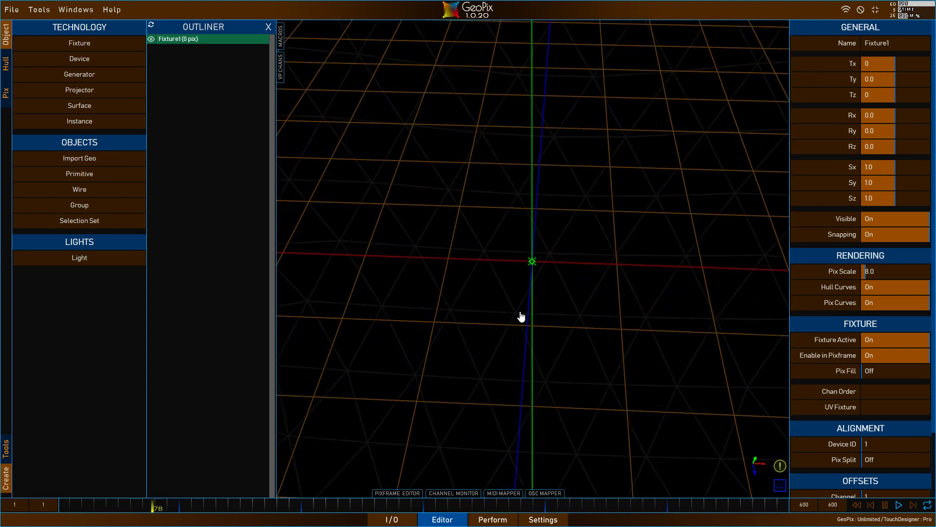
left_click_drag(547, 324, 529, 283, "alt")
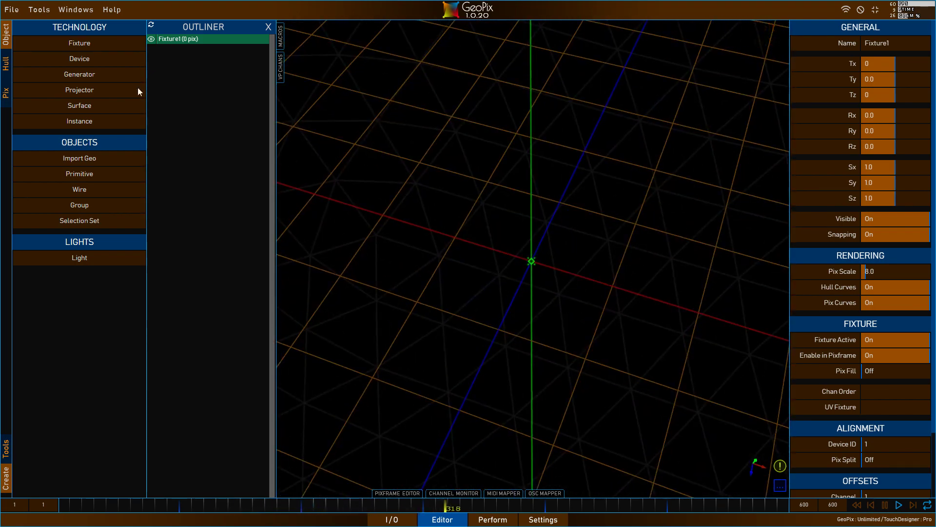
Switch to hull editing, activate the Hull Add tool mode and turn on grid snapping.
left_click(3, 66)
left_click_drag(424, 151, 380, 191, "alt")
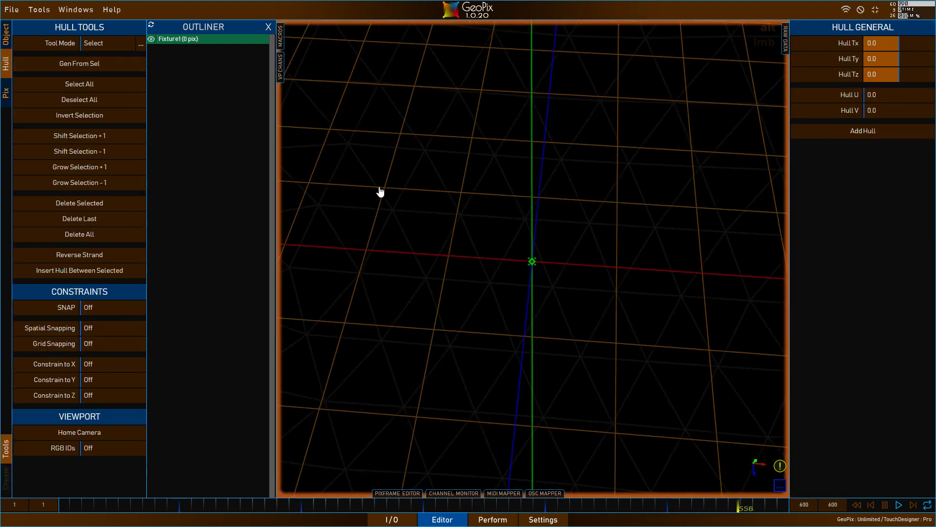
left_click(136, 44)
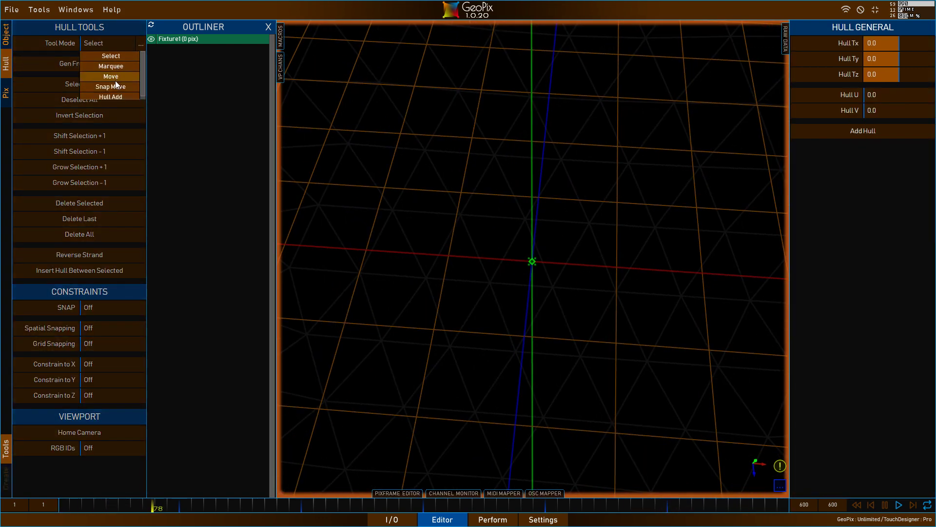
left_click(113, 95)
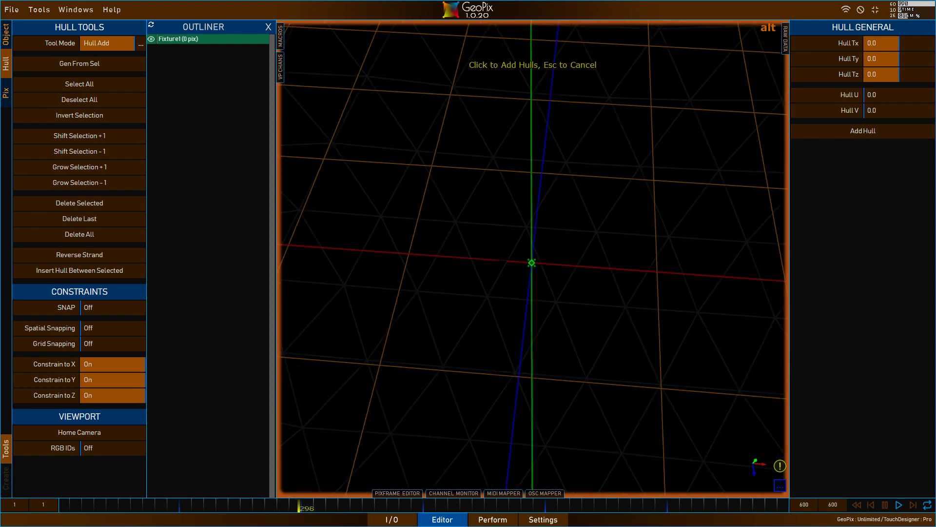
left_click(107, 343)
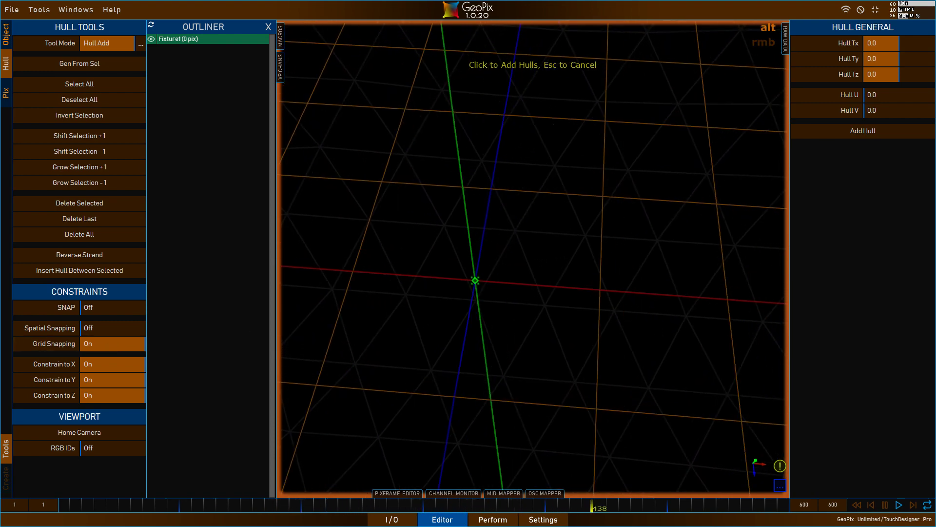
Add four hulls snapped to the grid, two at the origin and two at X 100, and return to the Select tool.
key("s")
key("s")
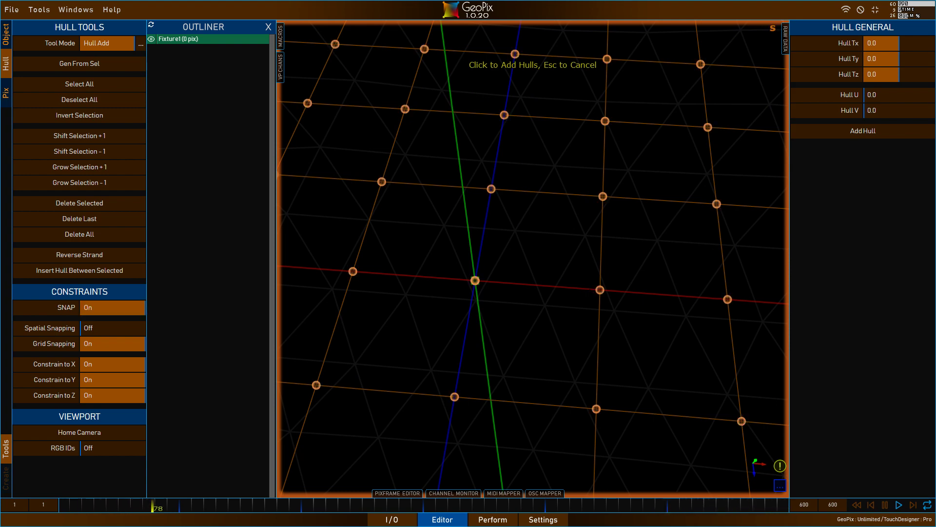
key("s")
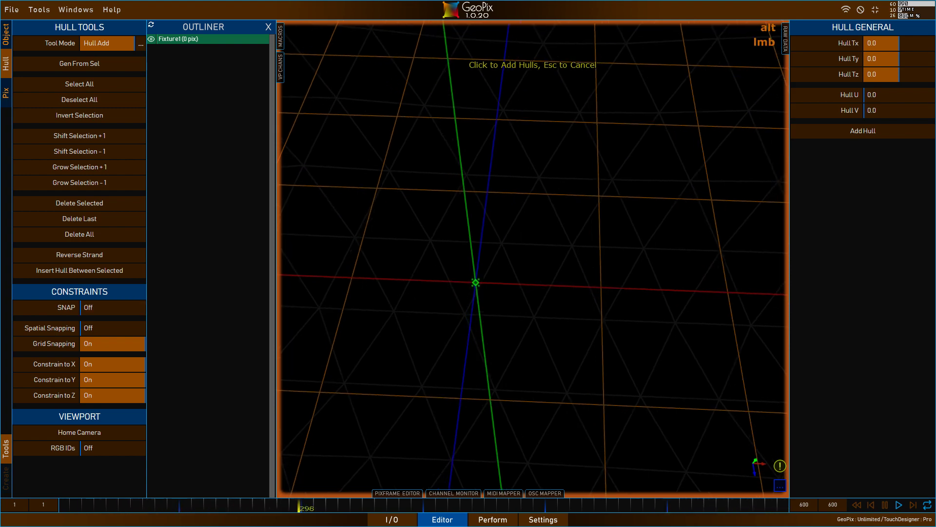
left_click_drag(531, 243, 546, 249, "alt")
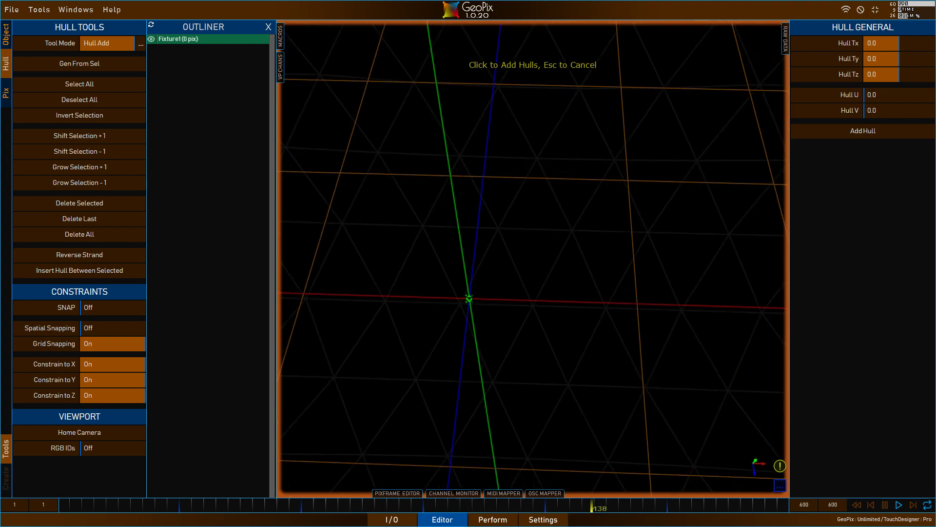
key("s")
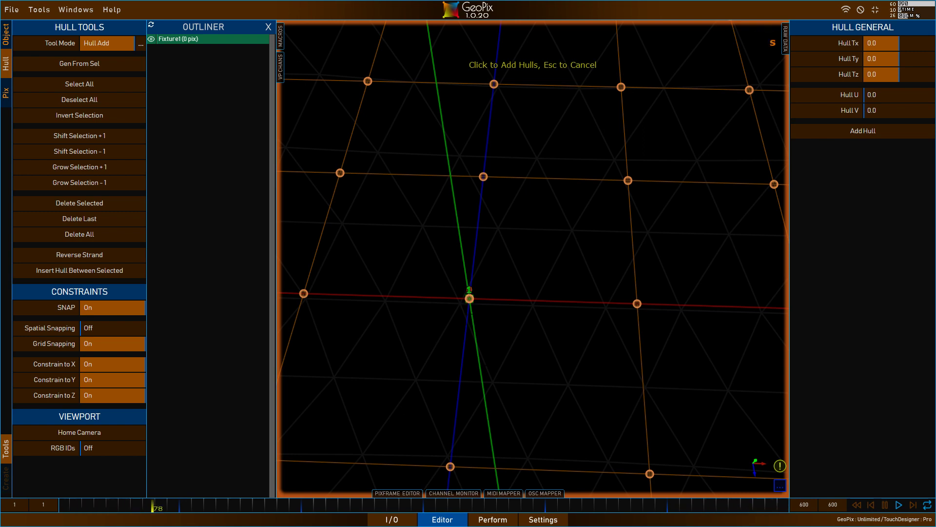
left_click(637, 304)
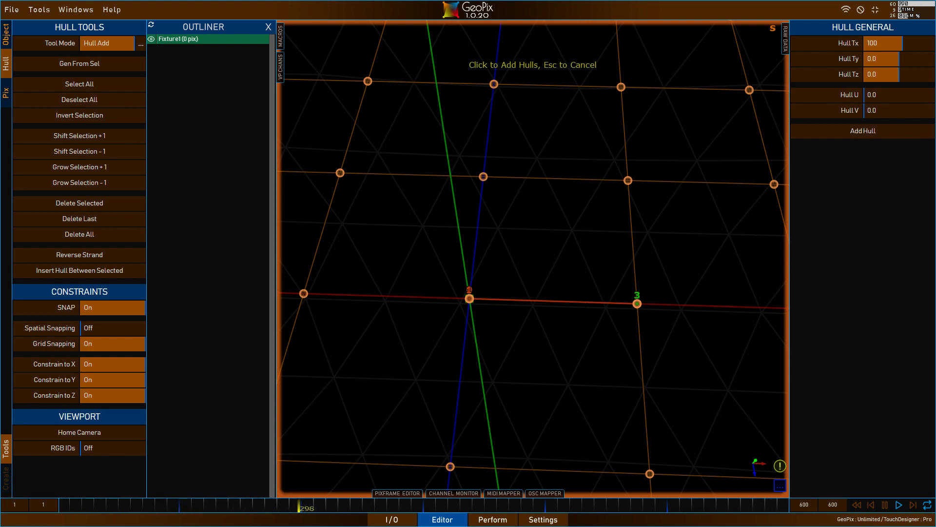
key("q")
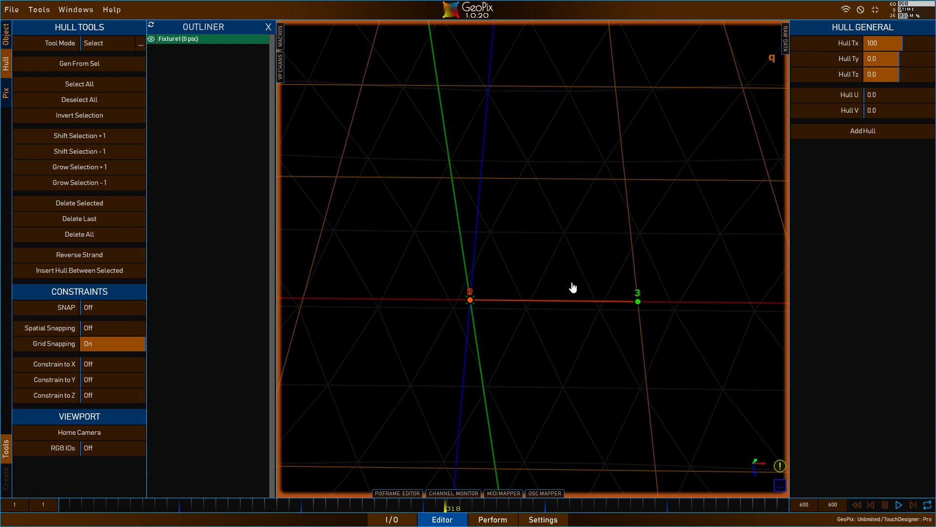
Shift the selection to hull 2 and move it off hull 3 to a Hull Tx of about 88.4.
left_click(470, 302)
left_click(636, 302)
left_click(83, 137)
middle_click_drag(569, 298, 557, 268)
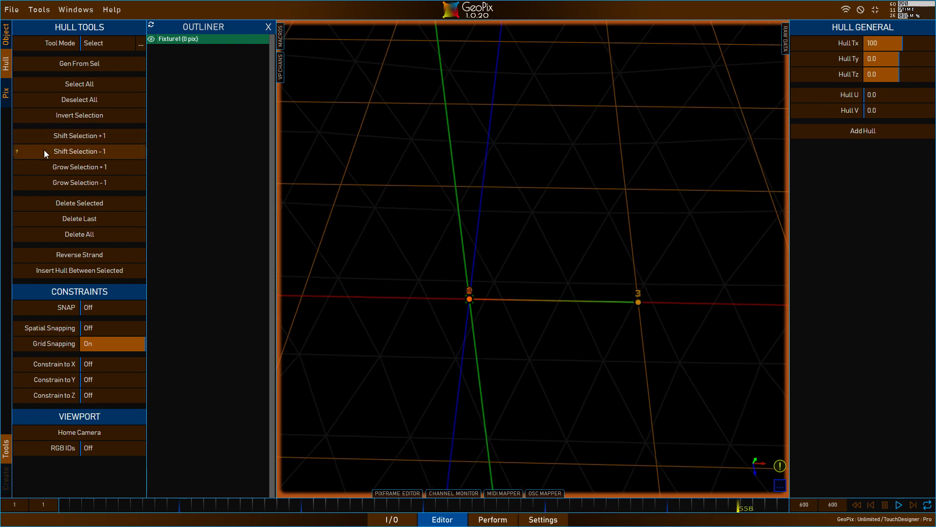
mouse_move(639, 308)
left_mouse_down("alt")
mouse_move(654, 307)
mouse_move(593, 261)
mouse_move(650, 294)
mouse_move(655, 313)
left_mouse_up("alt")
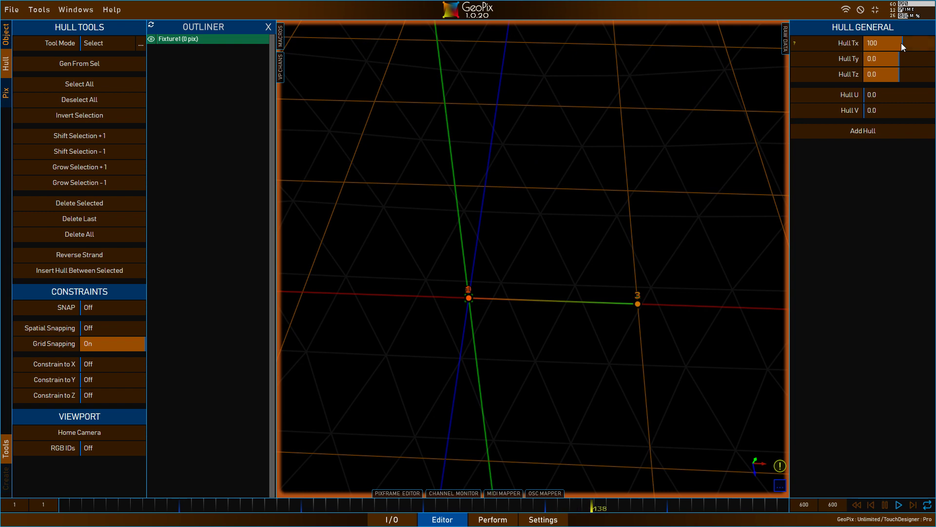
left_click_drag(901, 42, 902, 41)
right_click_drag(664, 179, 608, 175, "alt")
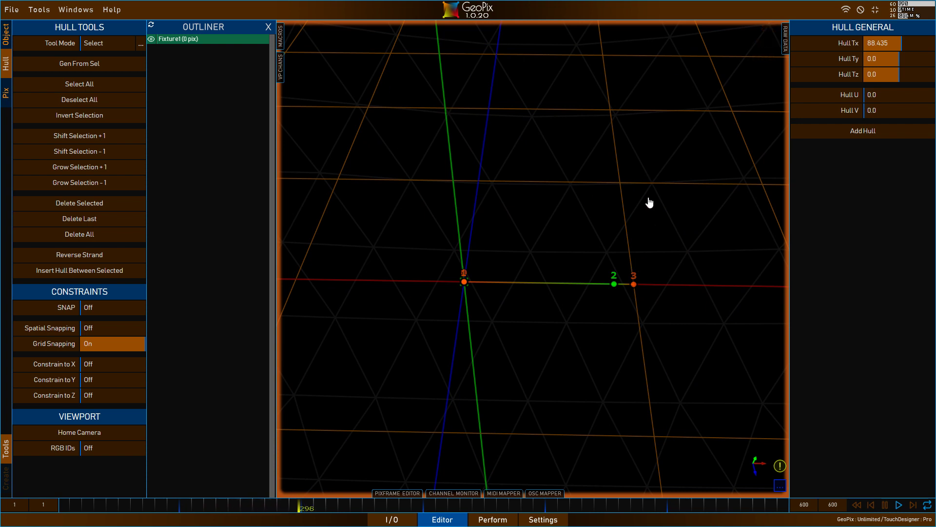
Shift the selection back to hull 1 and set its Hull Tx to 10.
left_click(94, 152)
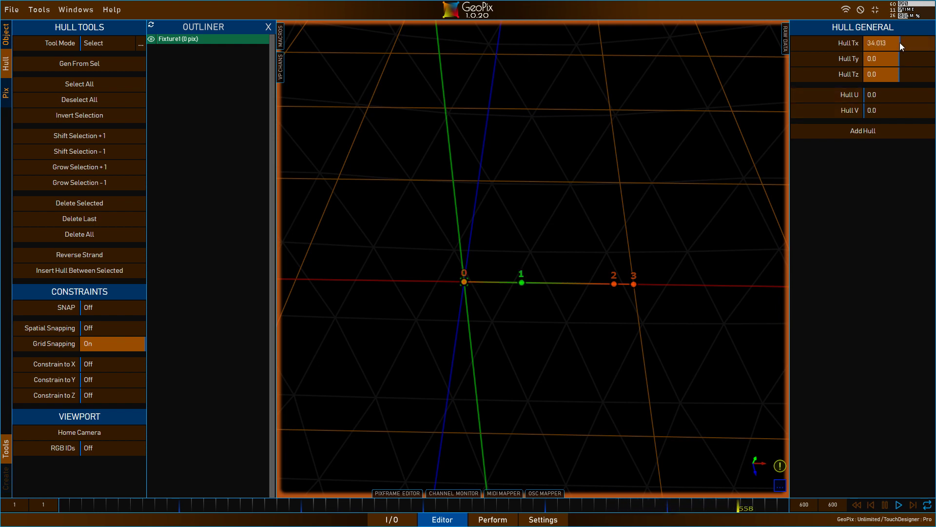
left_click_drag(900, 43, 899, 42)
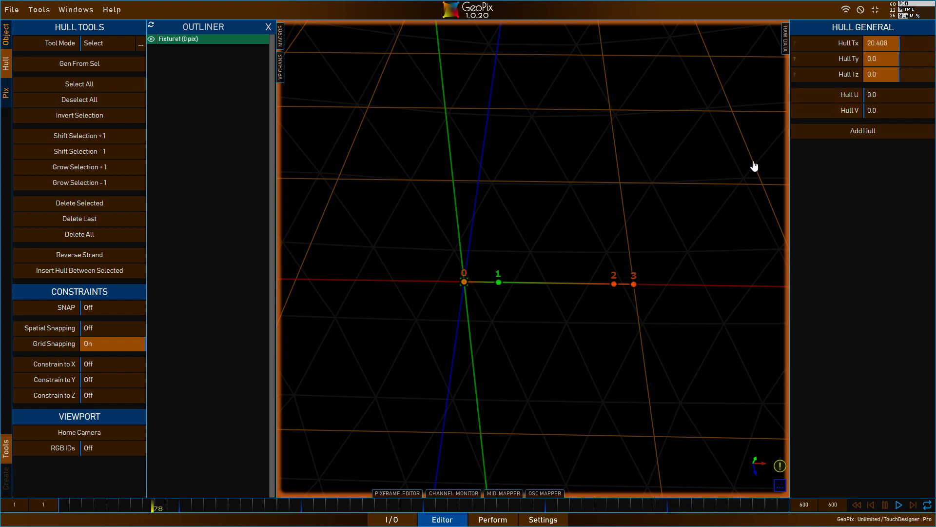
left_click_drag(753, 163, 560, 221, "alt")
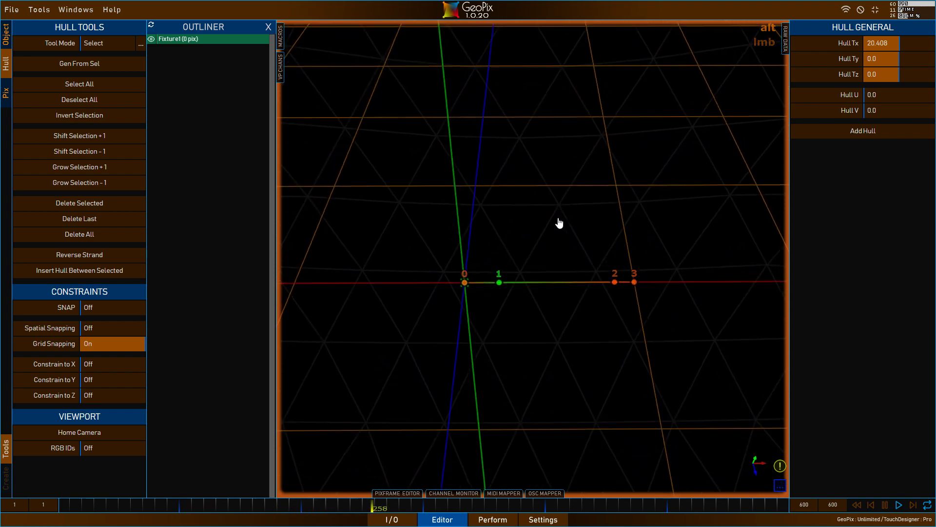
left_click(875, 44)
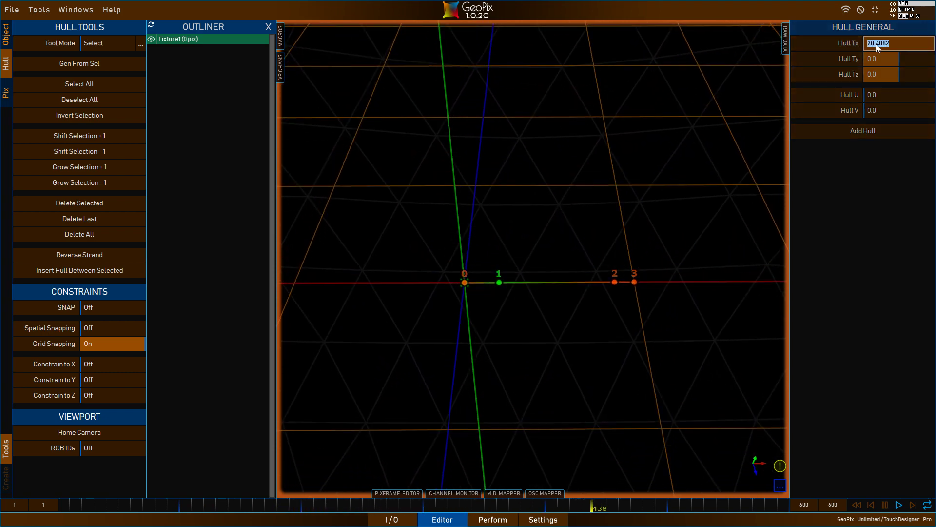
type("10")
key("Return")
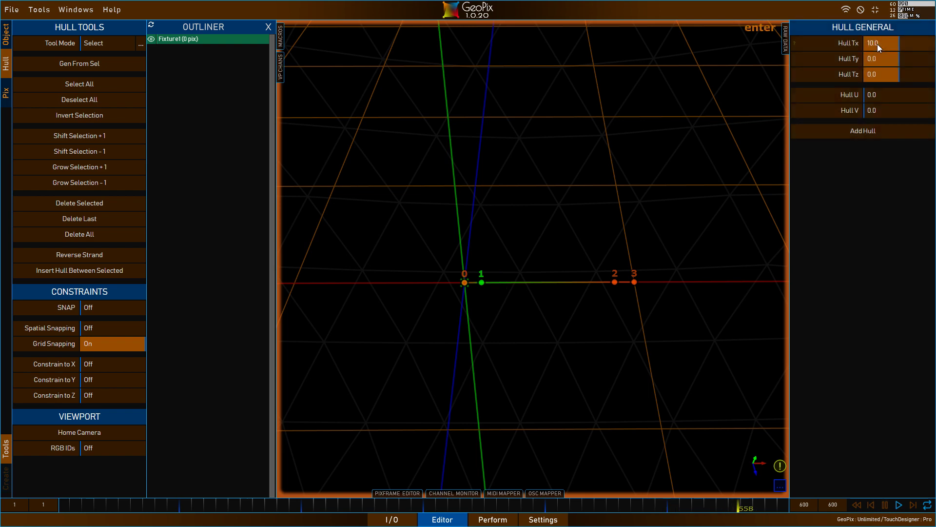
Select hull 2 and set its Hull Tx to 90.
left_click_drag(616, 138, 632, 257, "alt")
left_click(615, 283)
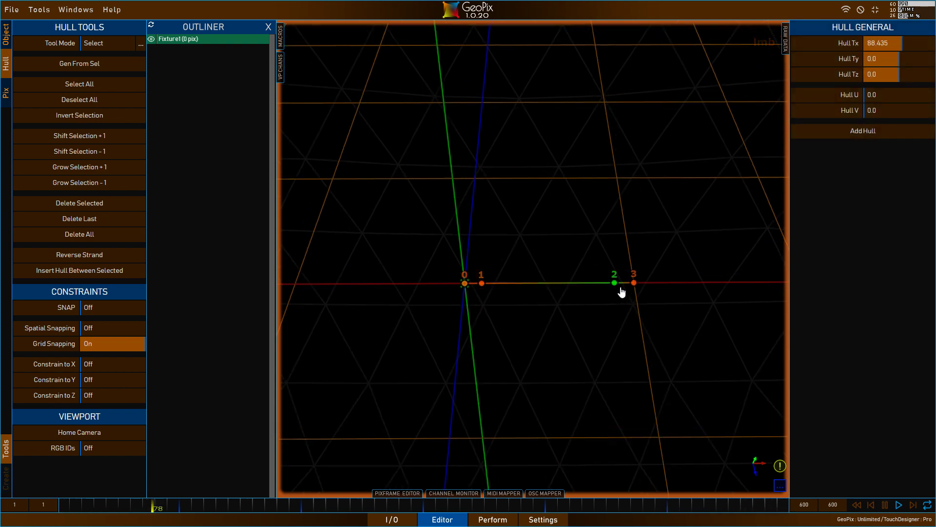
left_click(907, 47)
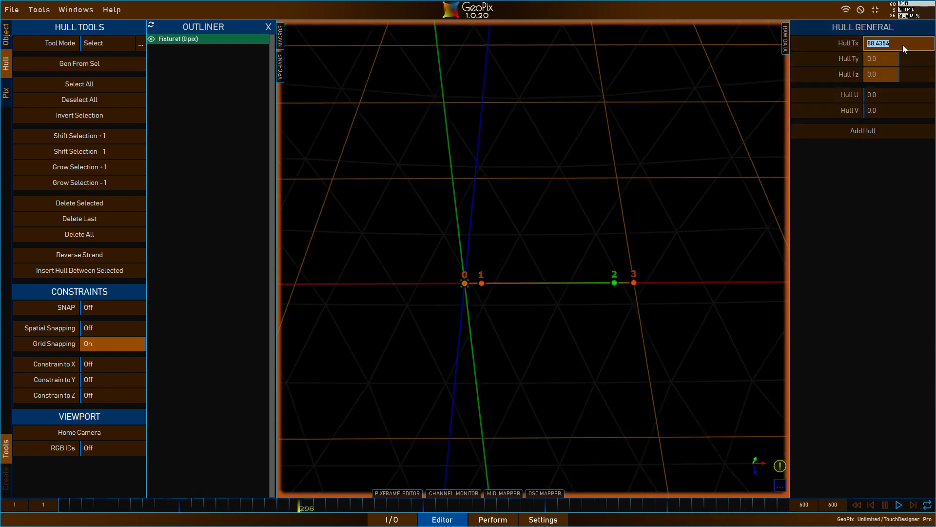
type("90")
key("Return")
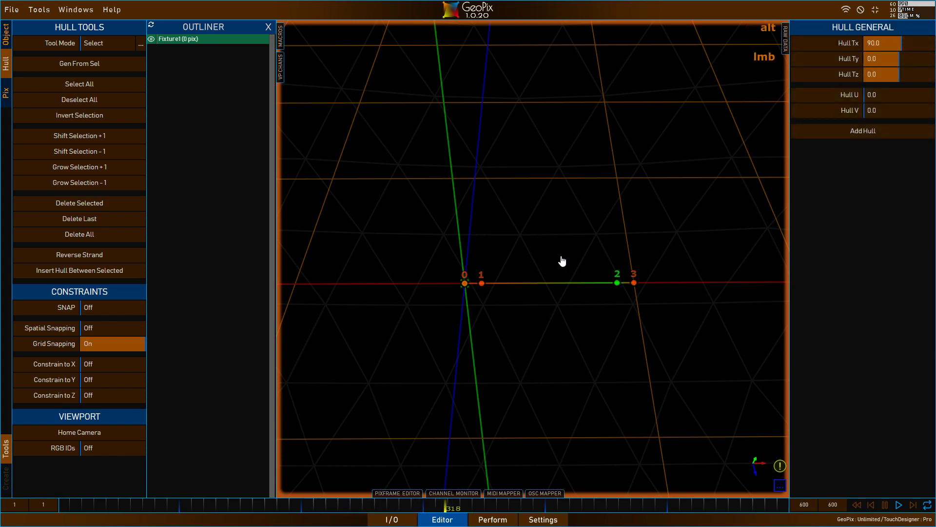
Re-enter hull 2's Hull Tx as the expression 100-10.
left_click_drag(560, 262, 640, 282, "alt")
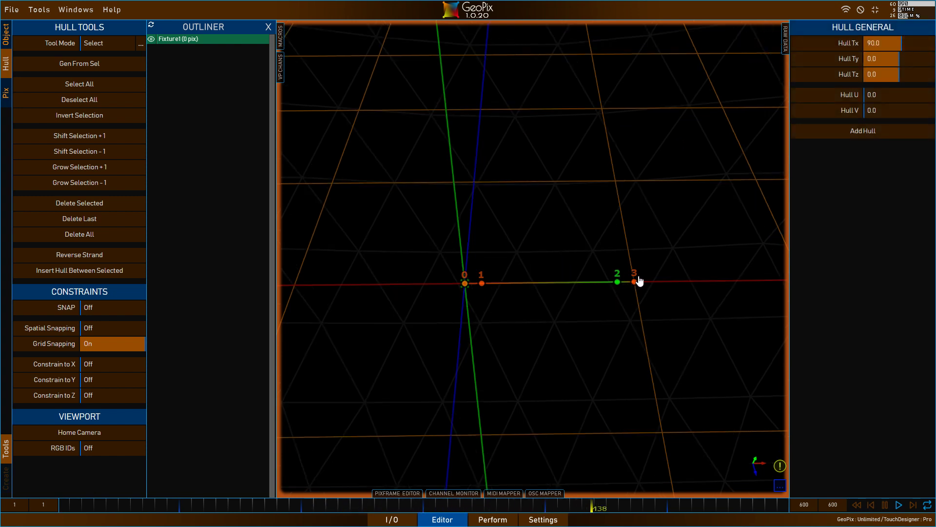
left_click(867, 43)
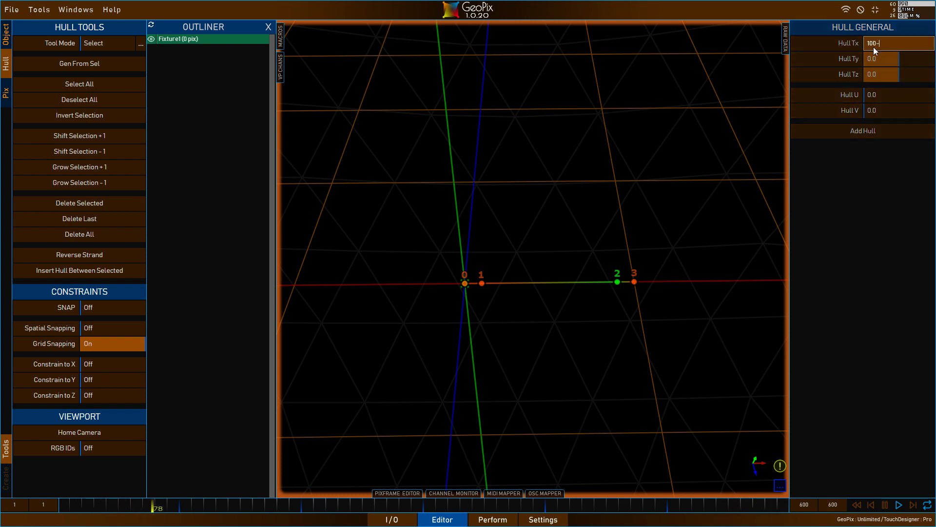
type("100-10")
key("Return")
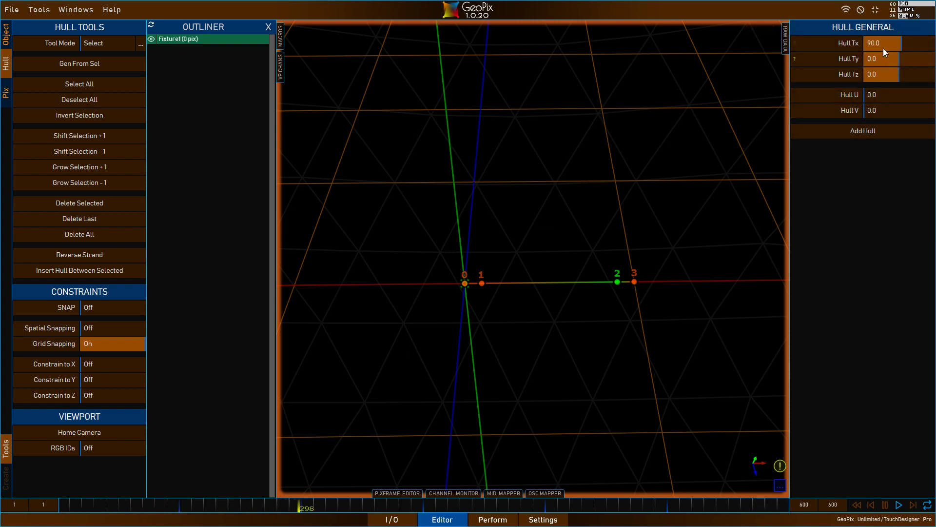
Add hull 1 to the selection with hull 2, generate a generator from both, and select the parent fixture Fixture1.
left_click_drag(590, 201, 593, 229, "alt")
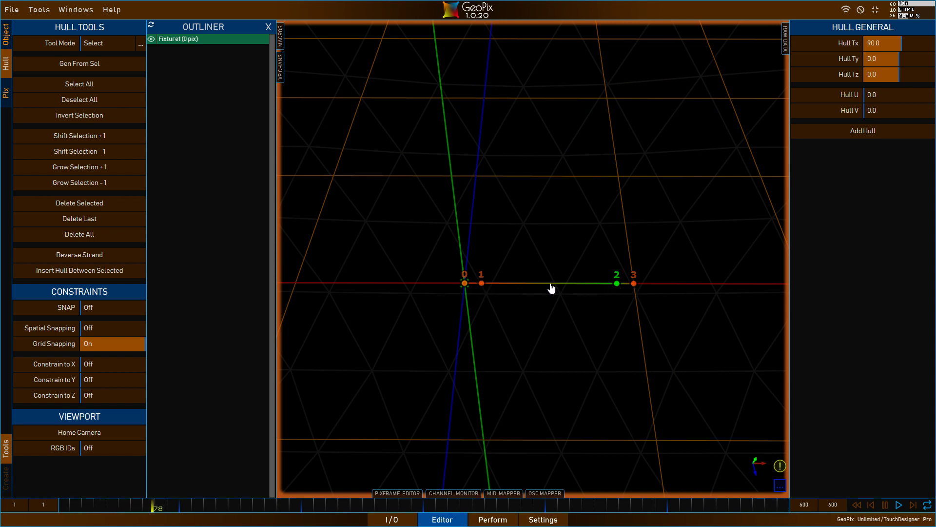
left_click_drag(551, 289, 546, 263, "alt")
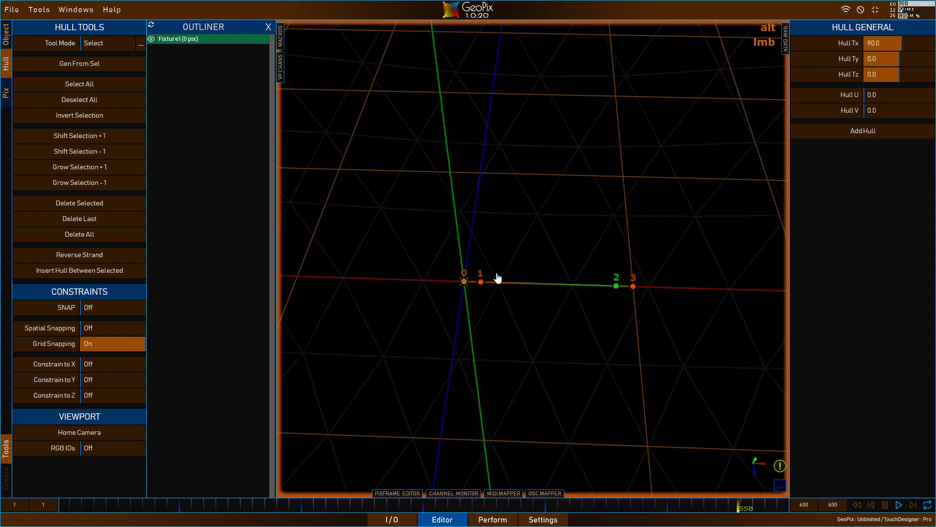
scroll(497, 278, "up", 1, "shift")
left_click(483, 284, "shift")
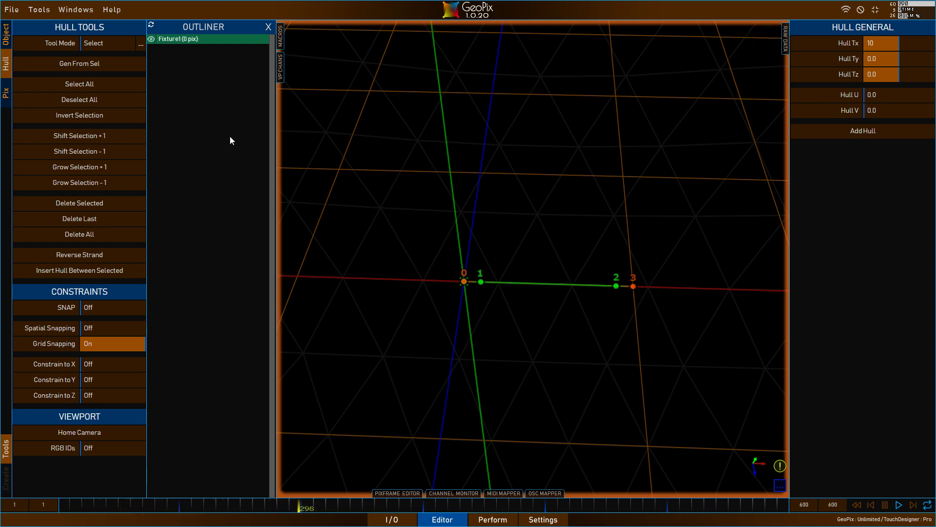
left_click(89, 65)
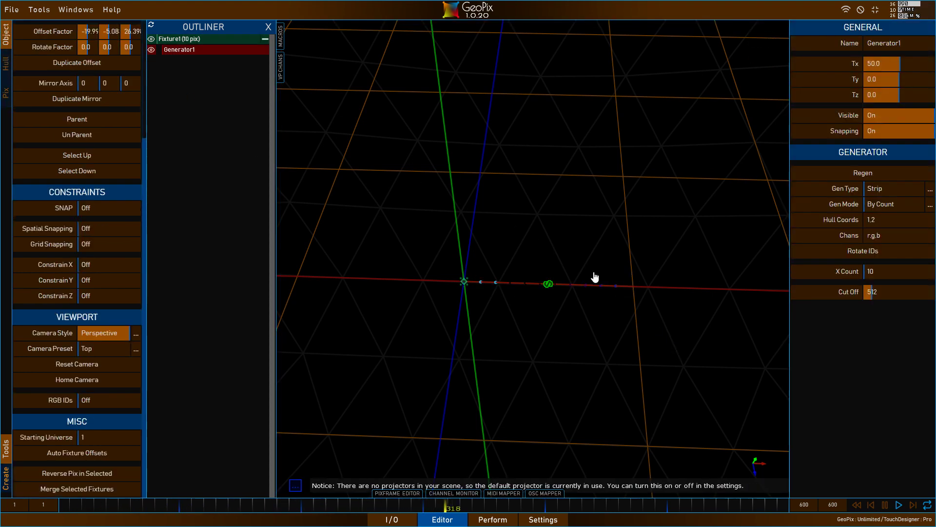
left_click_drag(612, 226, 506, 215, "alt")
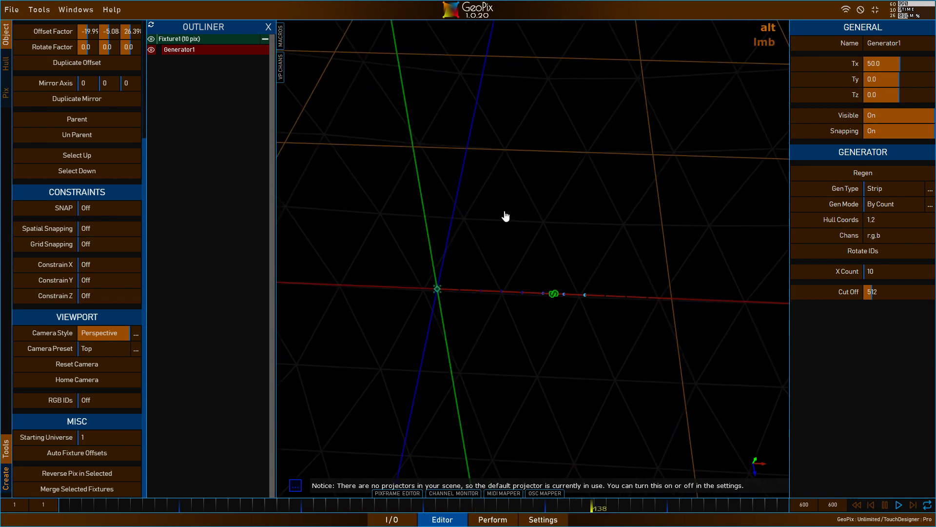
left_click(184, 42)
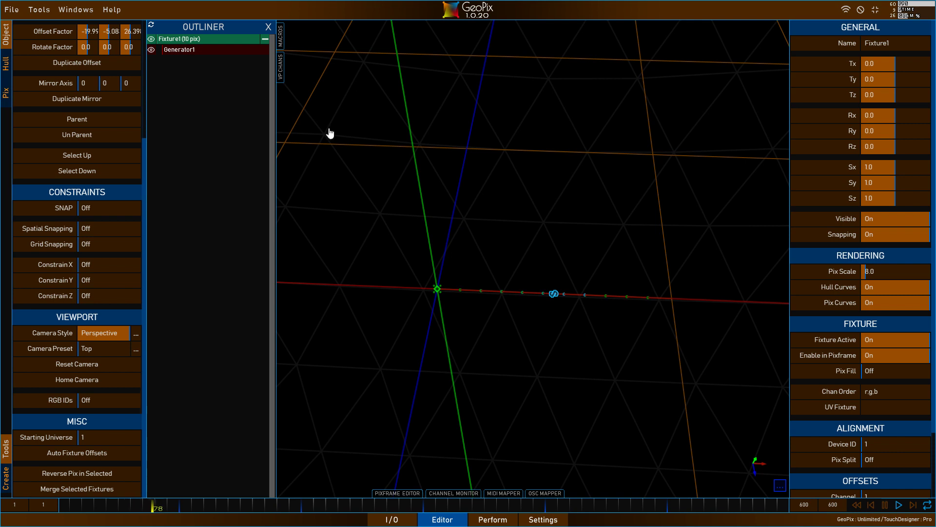
Select Generator1 and set its X Count to 5.
left_click(183, 51)
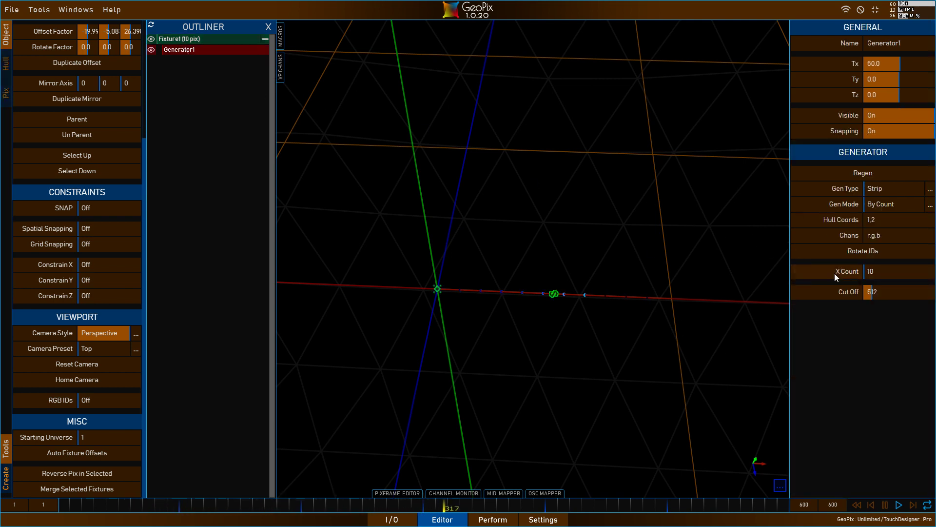
left_click(900, 277)
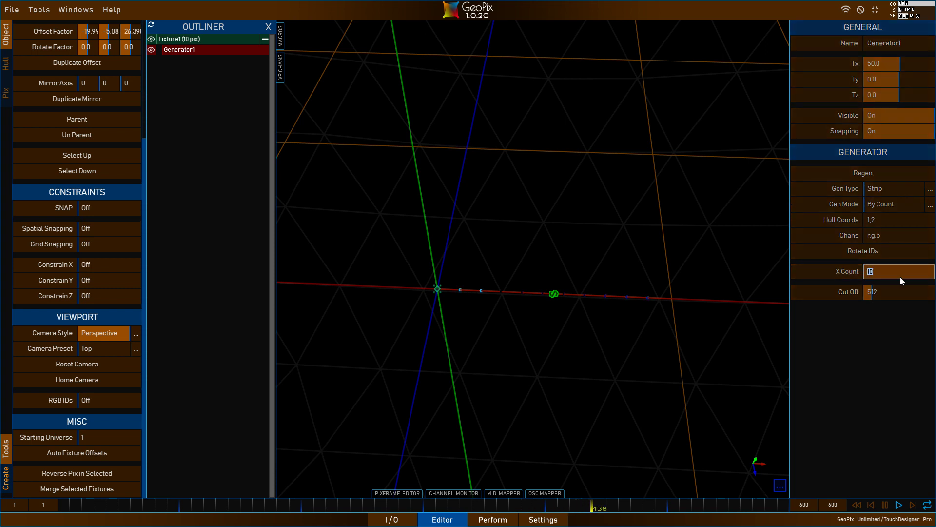
type("5")
key("Return")
Select Fixture1 and set its Pix Scale to 20 so the pix are drawn larger.
left_click(204, 41)
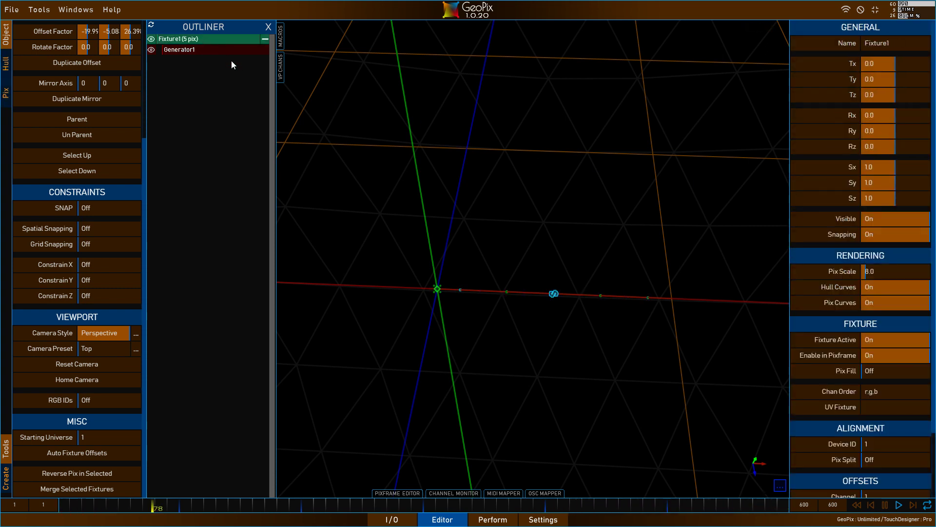
left_click(876, 273)
type("20")
key("Return")
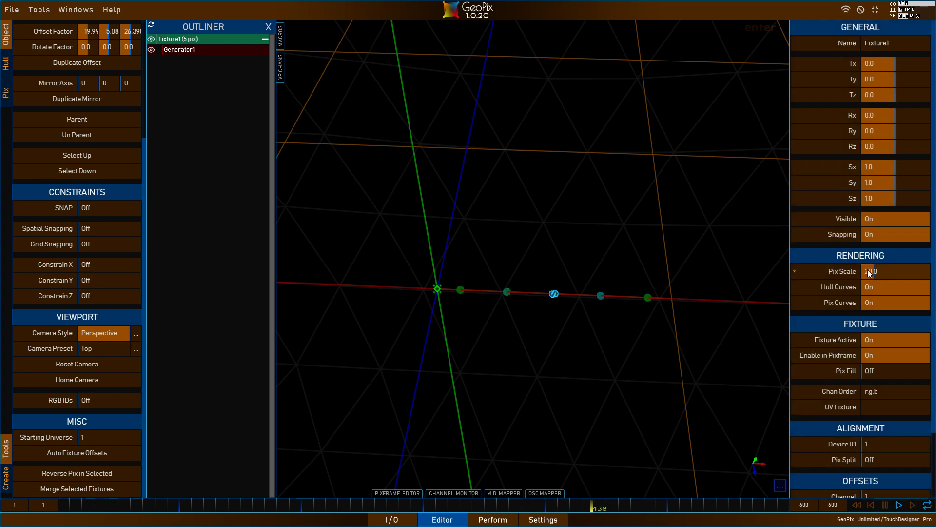
left_click_drag(548, 213, 565, 256)
left_click(157, 145)
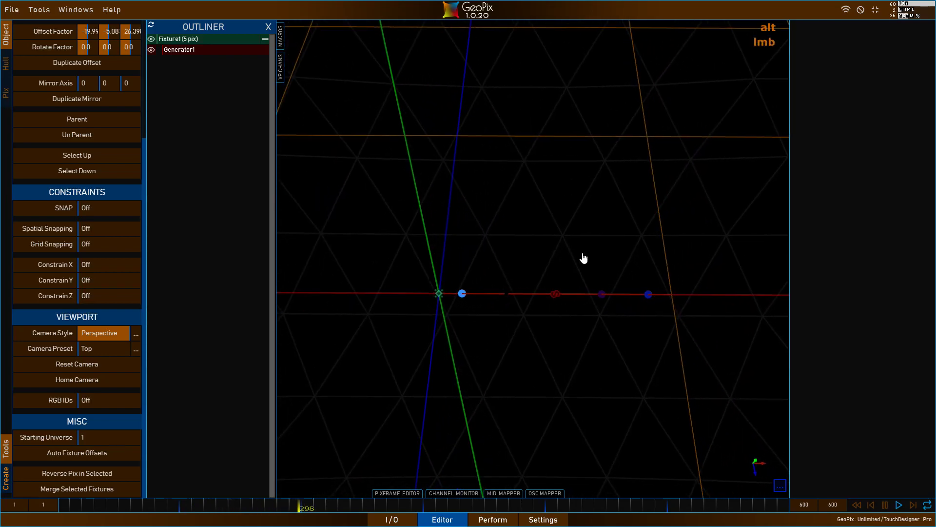
Select Fixture1 again and duplicate it together with its generator.
left_click(230, 41)
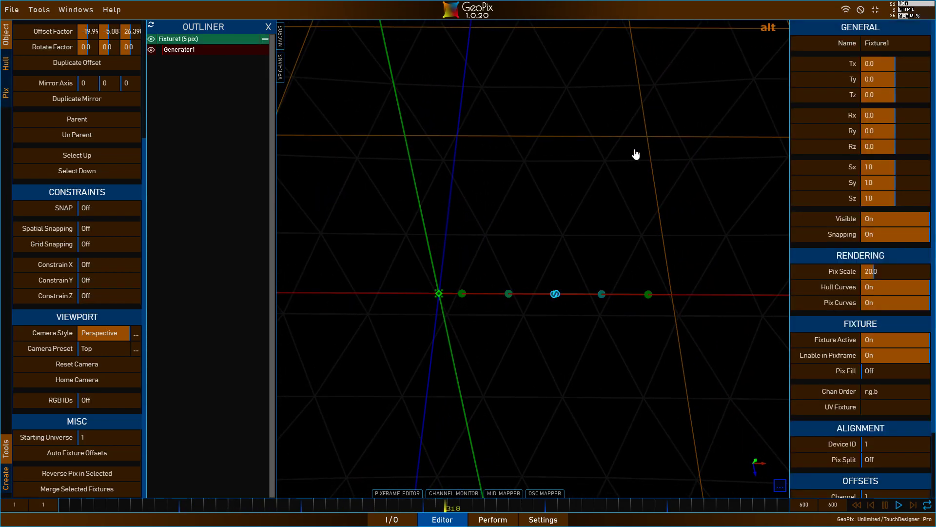
left_click_drag(607, 164, 576, 198, "alt")
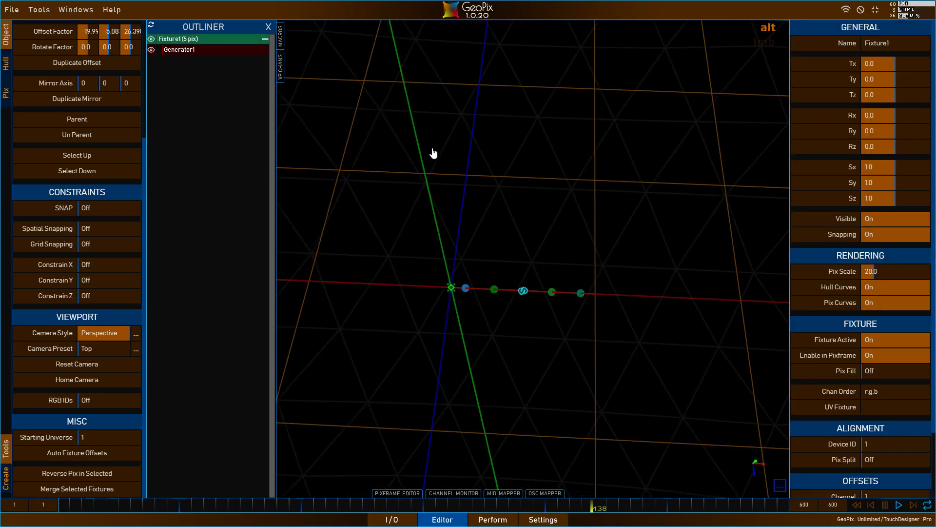
scroll(47, 108, "up", 3)
scroll(48, 107, "up", 1)
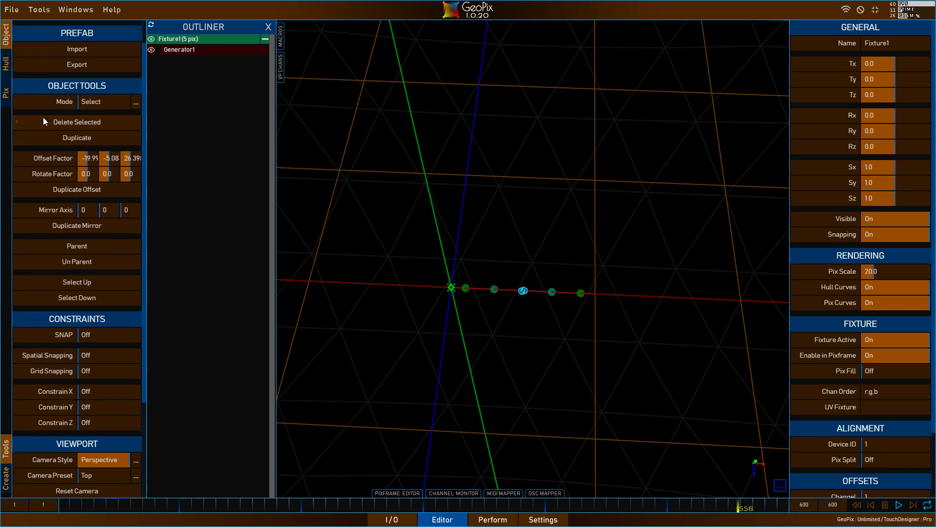
left_click(44, 138)
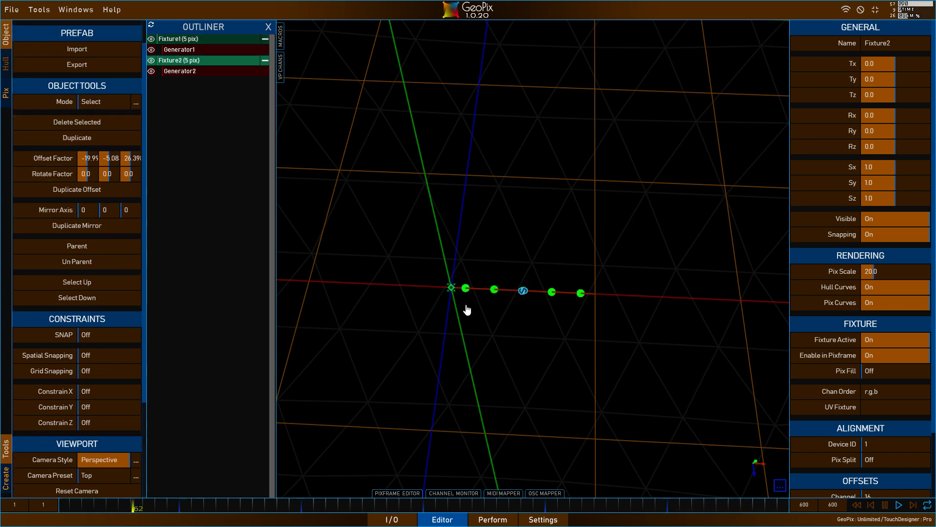
left_click_drag(496, 318, 490, 313, "alt")
Use Move mode to place the duplicated strip about 35 units along Z from the original.
left_click(136, 103)
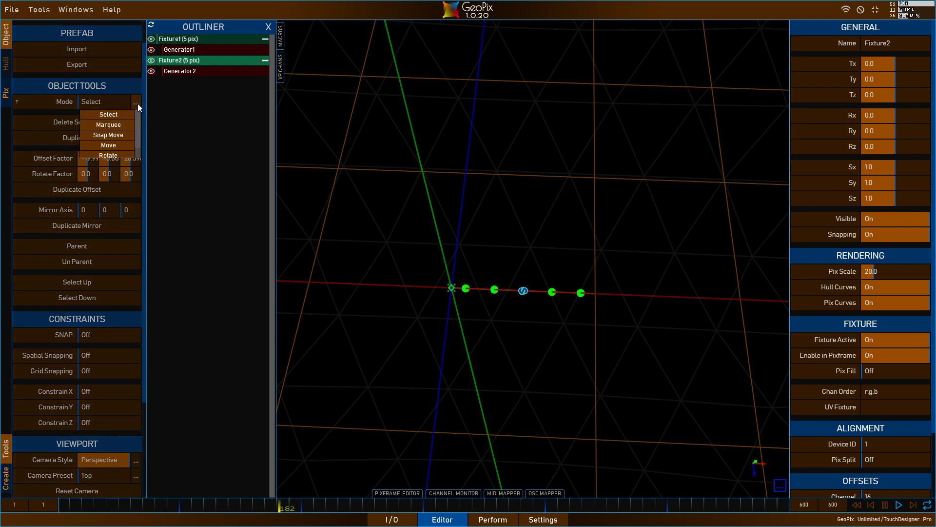
left_click(109, 146)
left_click_drag(452, 326, 516, 217)
left_click_drag(514, 260, 654, 252, "alt")
left_click_drag(489, 251, 535, 393, "alt")
left_click_drag(612, 236, 560, 410, "alt")
Duplicate the strip four more times, spacing each copy about 40 units further along Z, and return to Select mode.
left_click(99, 142)
left_click(83, 139)
left_click(101, 141)
middle_click_drag(591, 328, 533, 205)
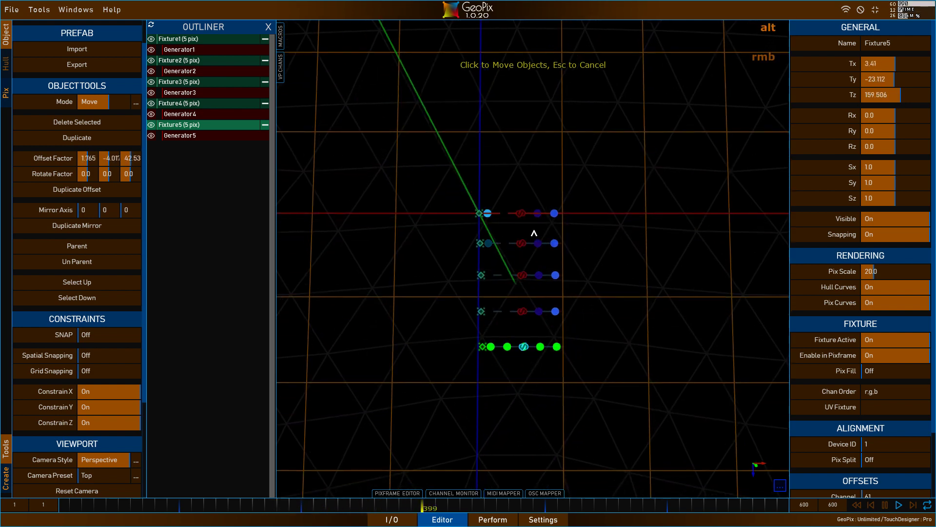
left_click(89, 139)
left_click_drag(542, 391, 541, 393)
left_click_drag(525, 294, 491, 215, "alt")
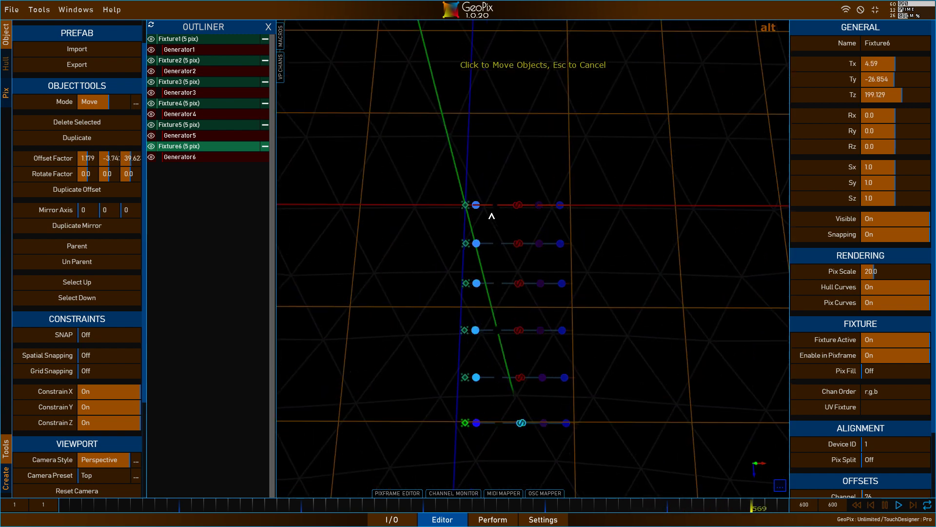
left_click(137, 102)
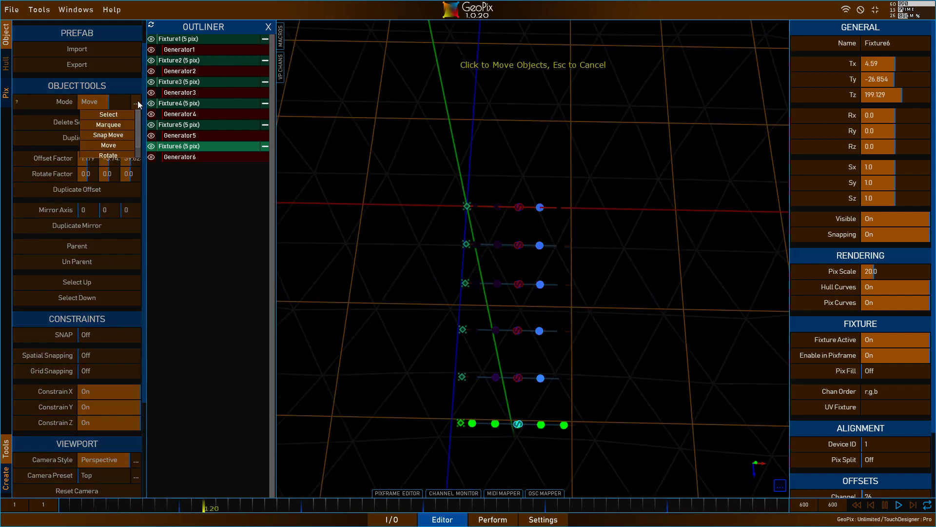
left_click(111, 116)
left_click_drag(528, 245, 507, 234, "alt")
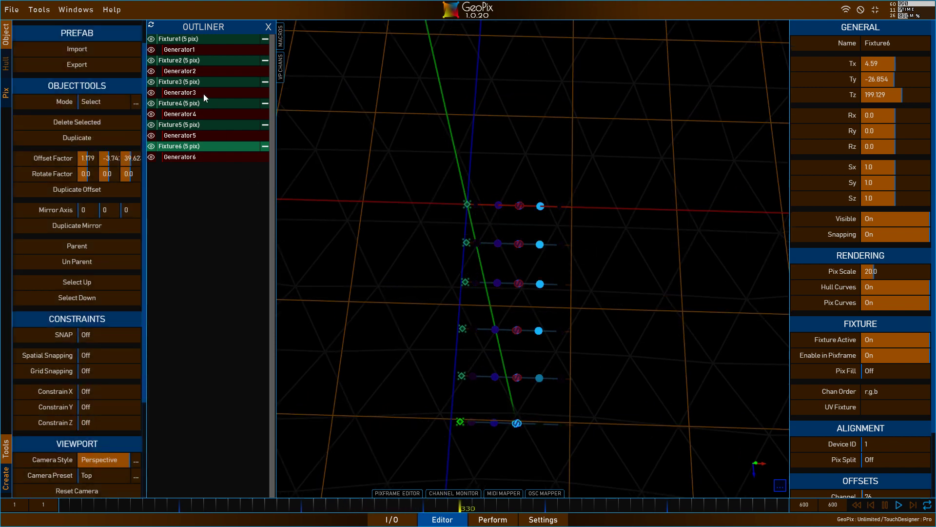
Select Fixture2, the second strip in the row, for repositioning.
left_click(184, 62)
left_click_drag(600, 224, 495, 221, "alt")
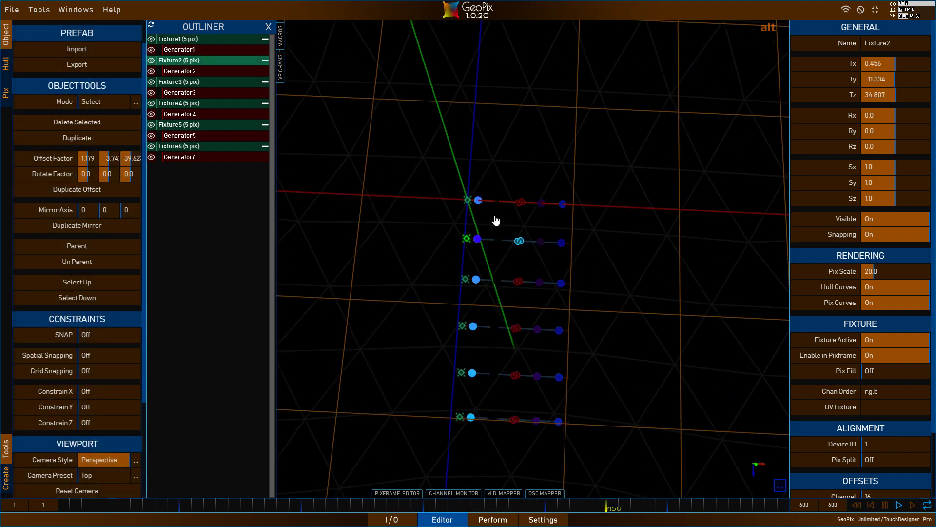
left_click_drag(148, 285, 143, 407)
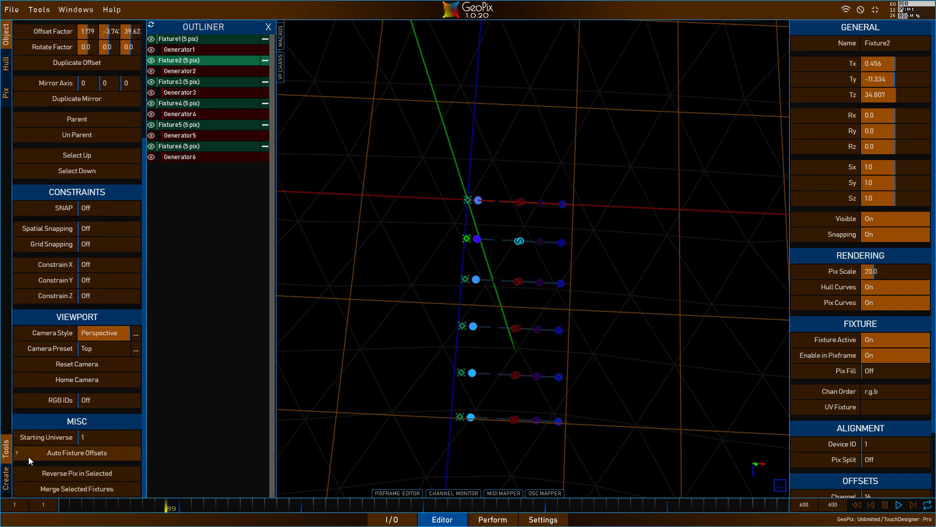
scroll(28, 455, "up", 3)
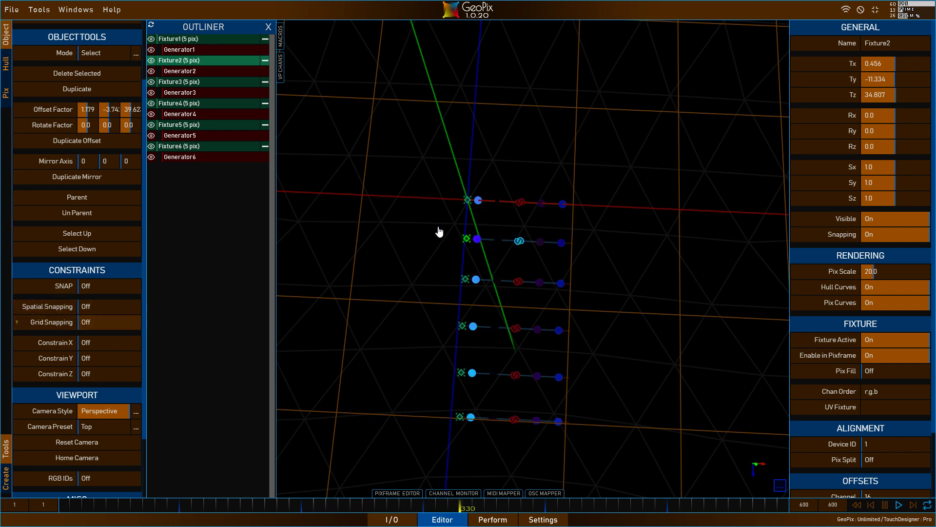
left_click_drag(439, 229, 476, 277, "alt")
key("s")
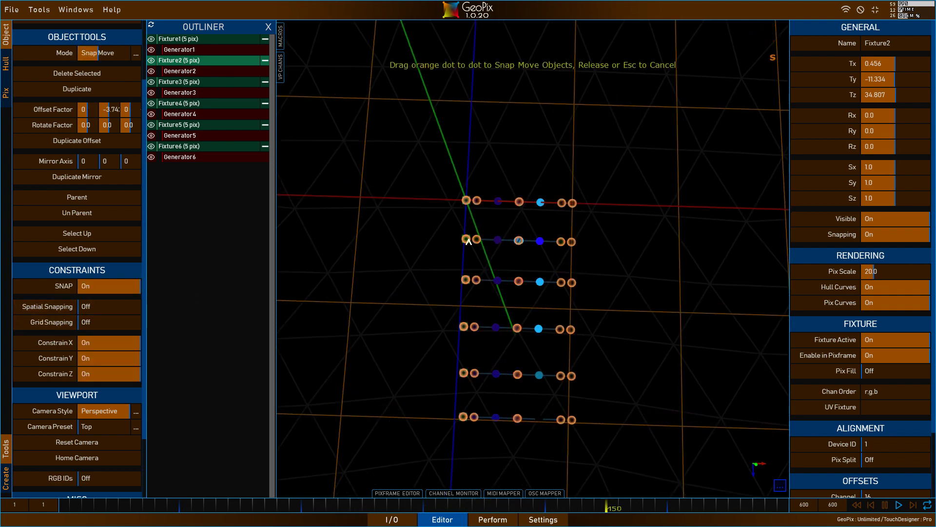
key("s")
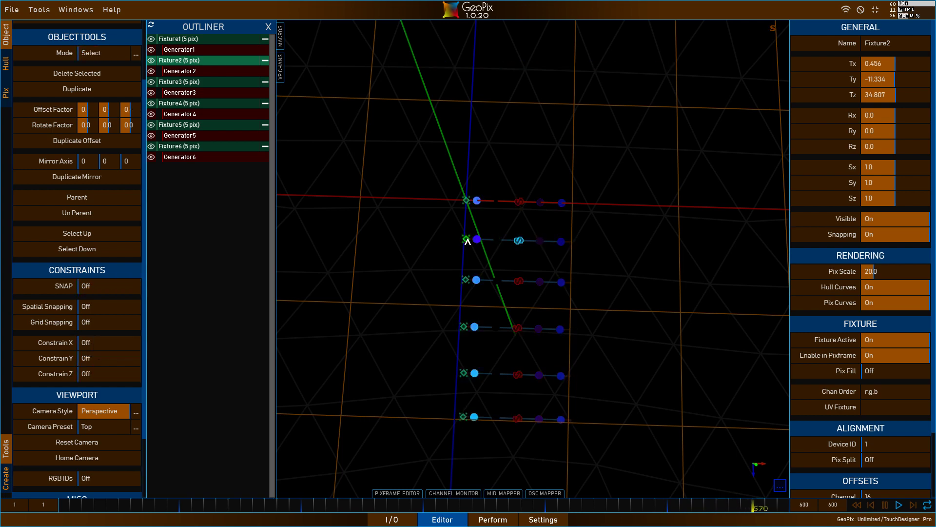
key("s")
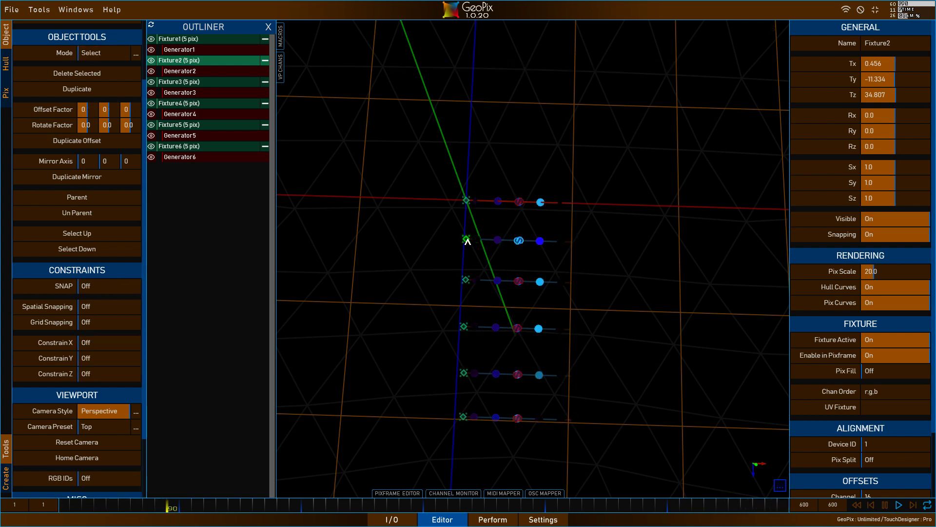
key("s")
key("s")
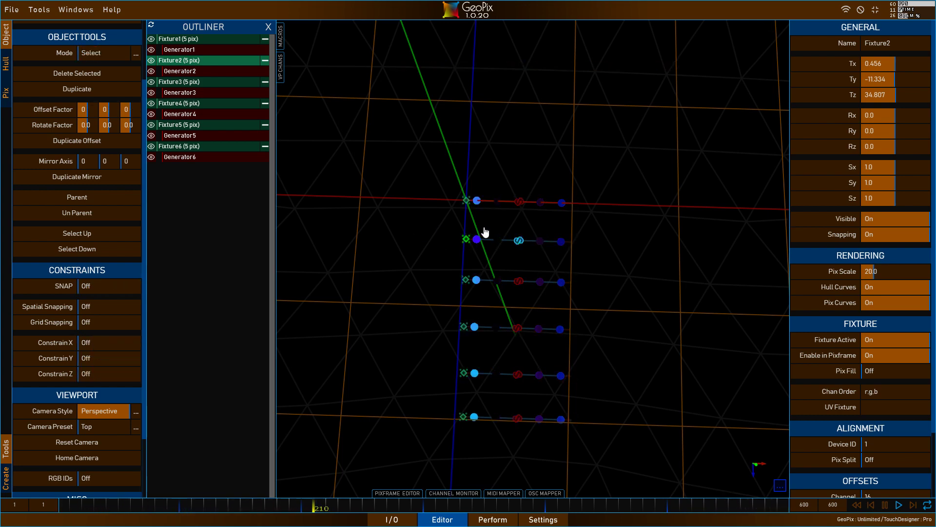
left_click_drag(533, 275, 532, 265, "alt")
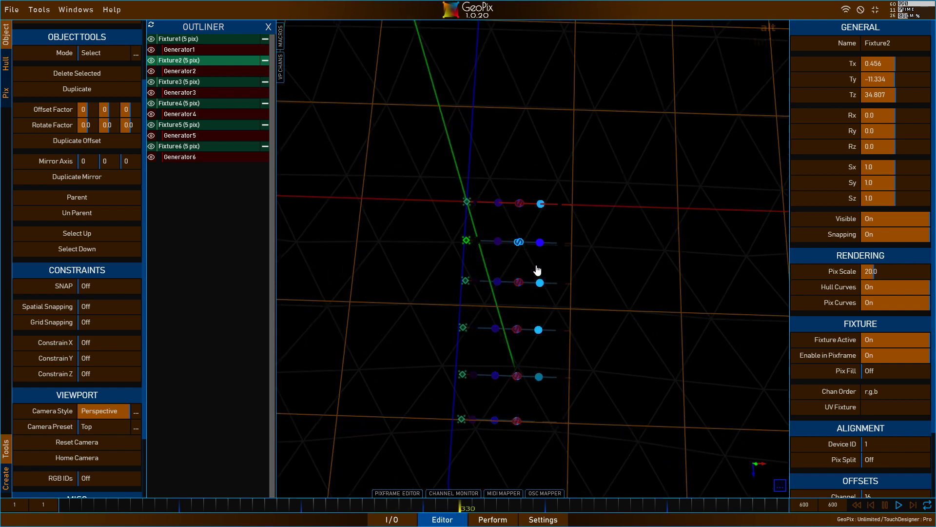
Snap-move Fixture2 so its origin meets the far end point of Fixture1, at Tx 100.
key("s")
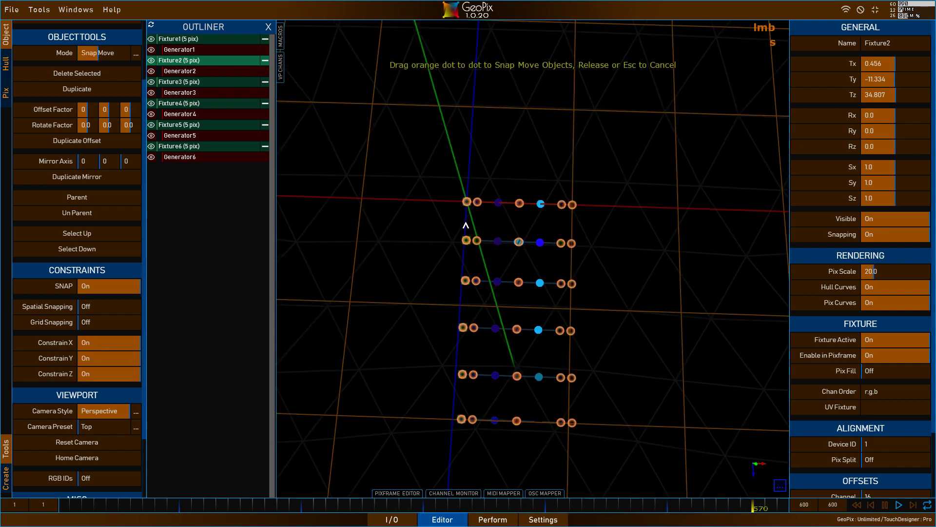
left_click_drag(583, 200, 574, 205)
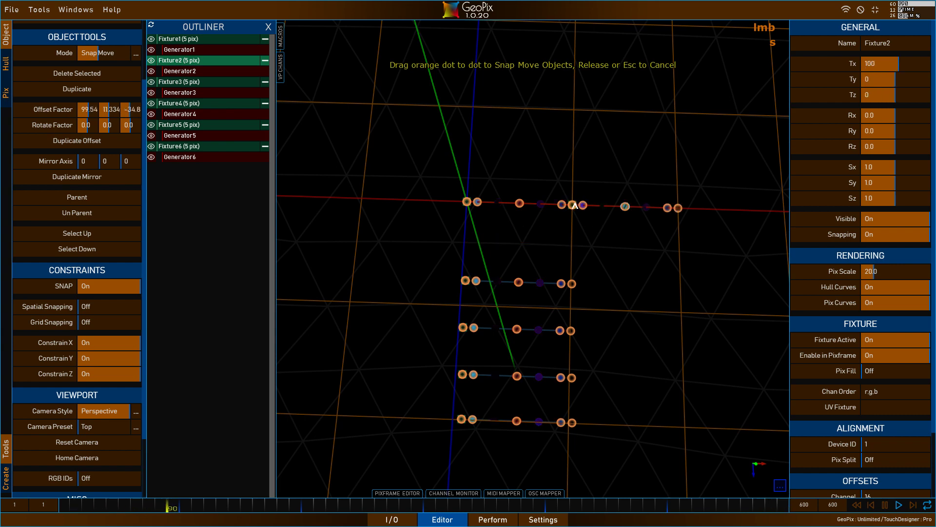
left_click_drag(636, 252, 541, 293, "alt")
Set Fixture2's Ry rotation to 60.
left_click(907, 129)
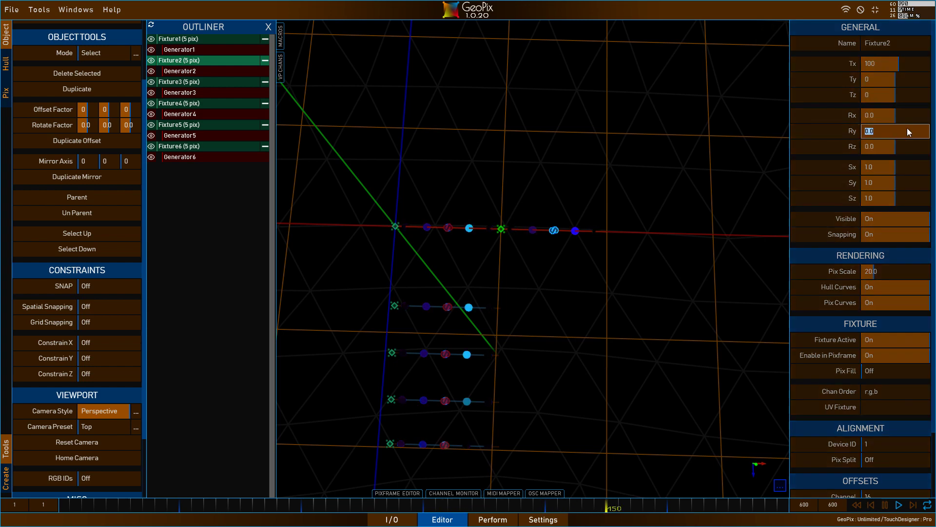
type("60")
key("Return")
right_click_drag(656, 215, 583, 233, "alt")
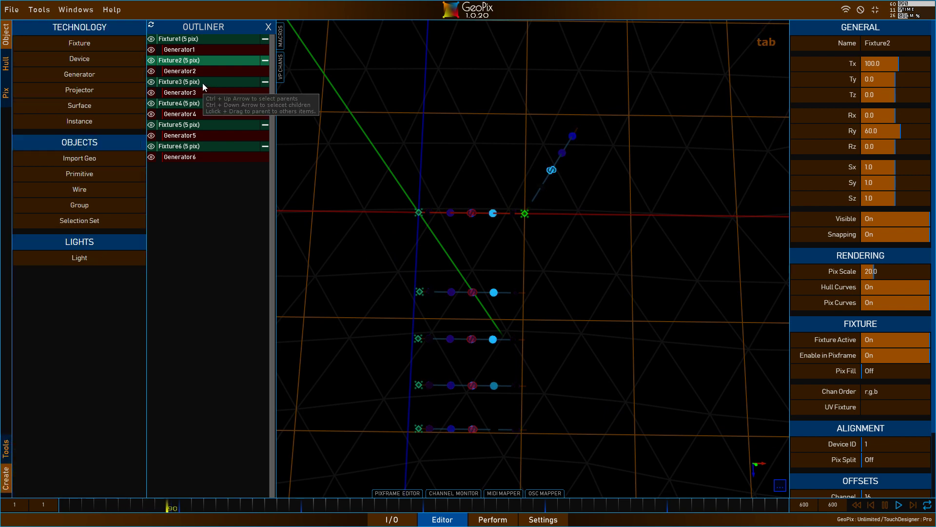
Select Fixture3 and try to snap-move its origin onto the free end of Fixture2.
left_click(203, 82)
right_click_drag(551, 254, 569, 268, "alt")
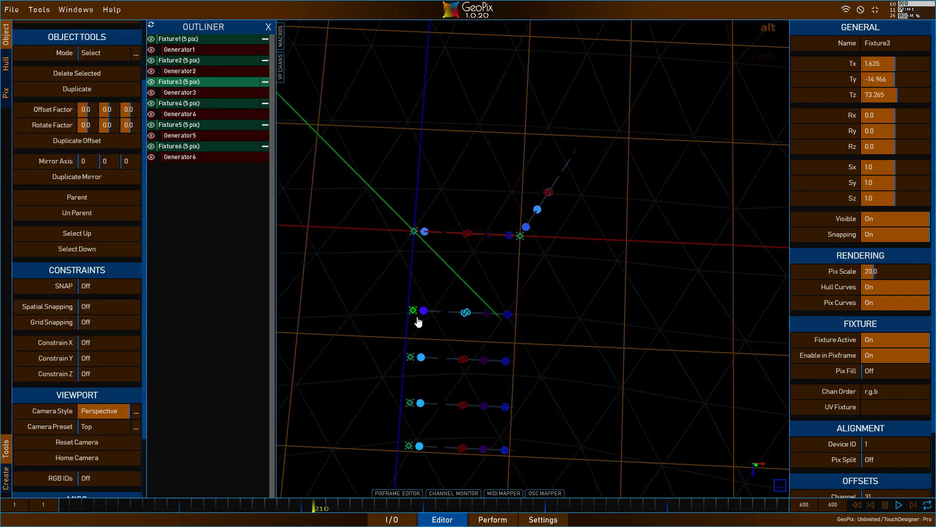
key("s")
left_click_drag(411, 312, 409, 293)
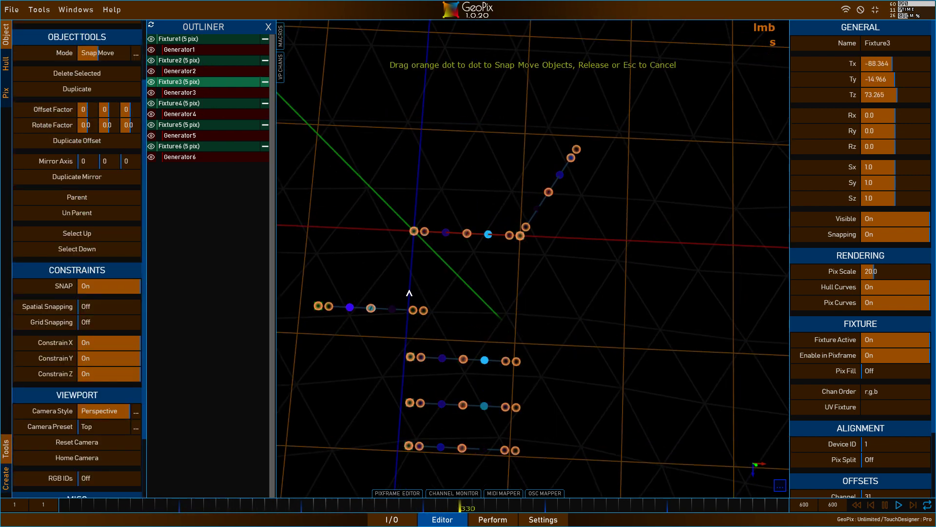
left_click_drag(600, 123, 577, 148)
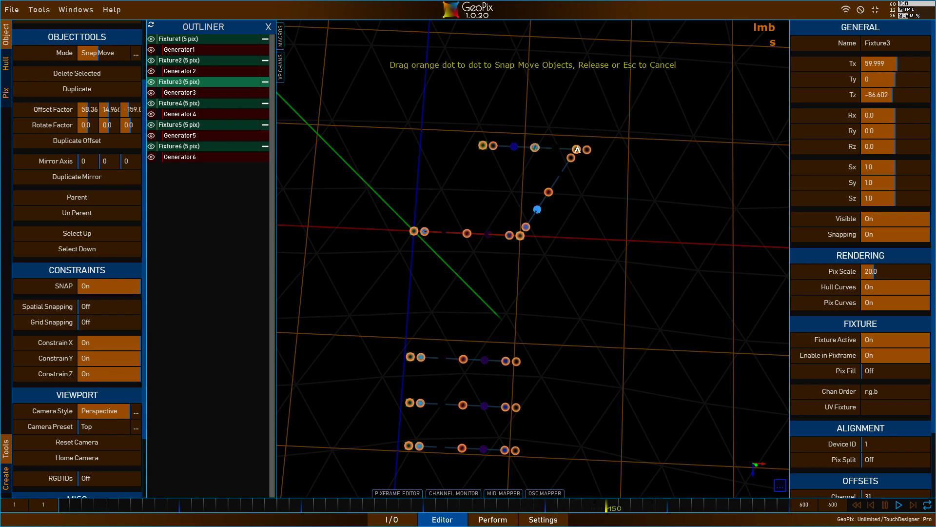
Move Fixture3 freely above Fixture2's end and retry snapping its origin onto that end.
key("Escape")
key("g")
left_click(561, 129)
key("s")
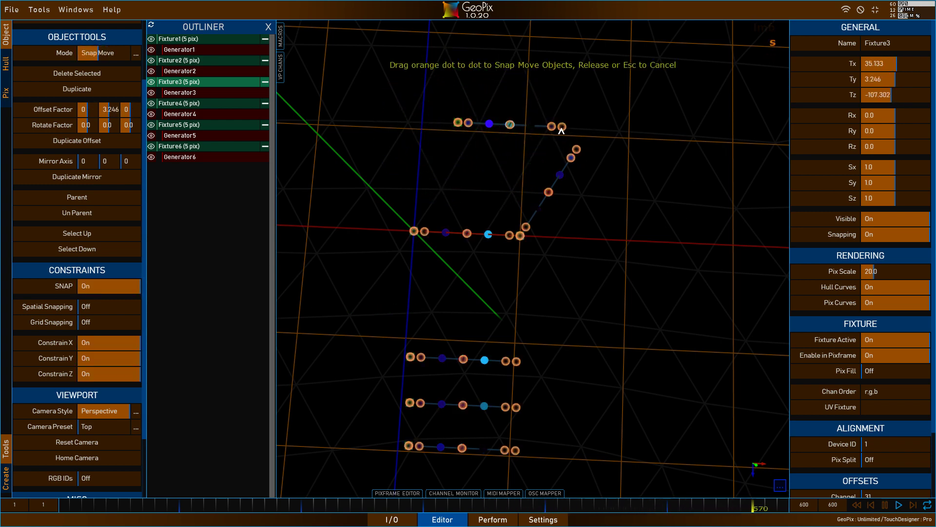
left_click_drag(585, 141, 578, 149)
Move Fixture3 clear of the other strips and snap its origin onto Fixture2's free end, at Tx 150, Tz -86.602.
key("g")
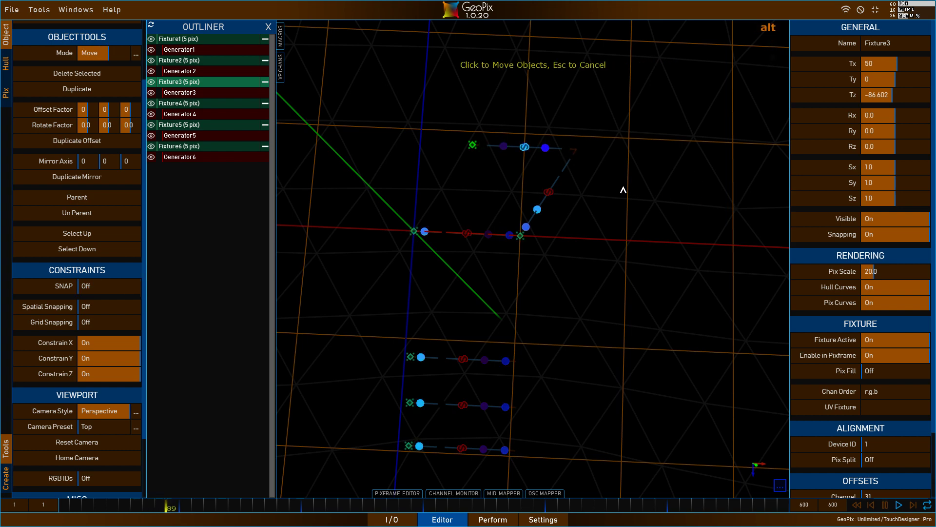
left_click(470, 144)
key("s")
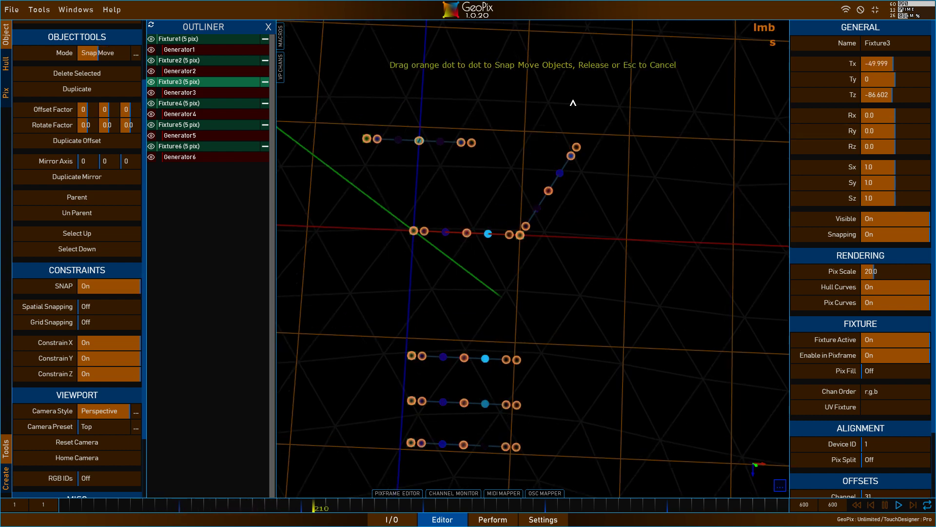
left_click(369, 141)
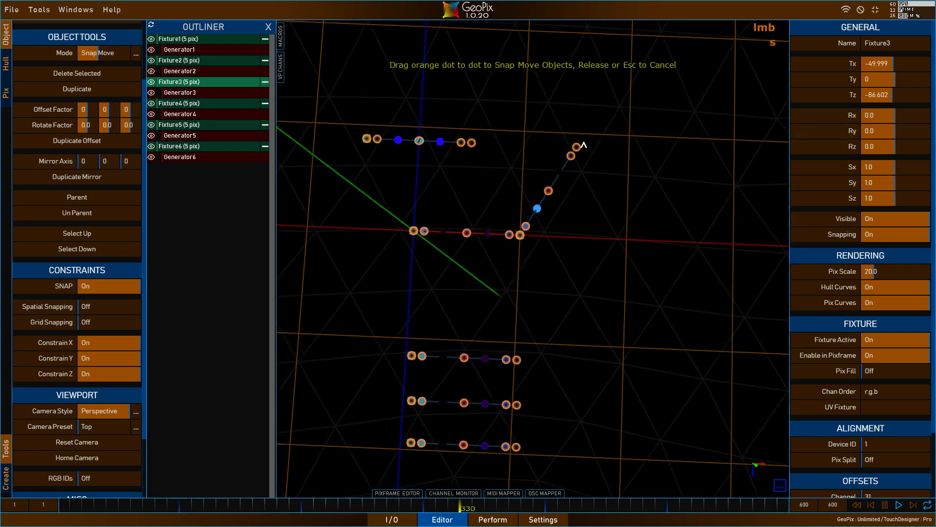
left_click_drag(584, 145, 578, 147)
key("g")
Set Fixture3's Ry rotation to 120.
left_click(906, 130)
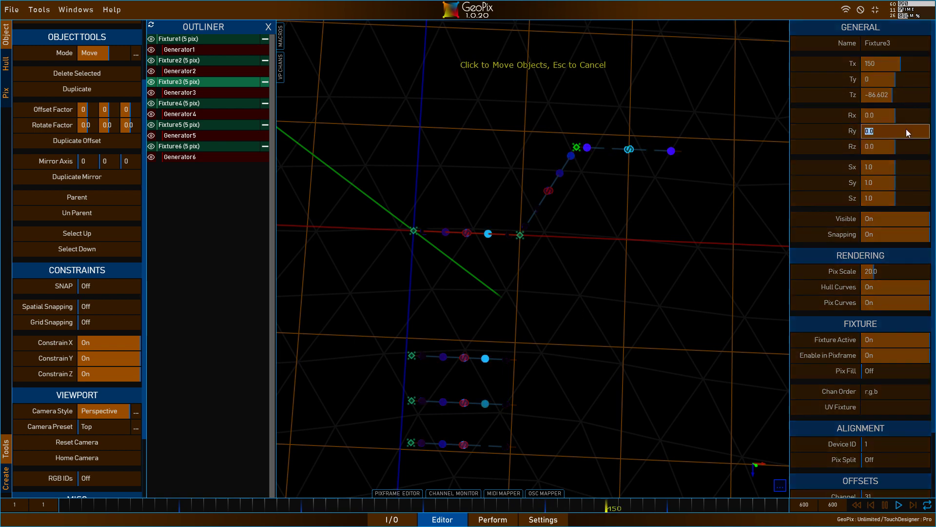
type("120")
key("Return")
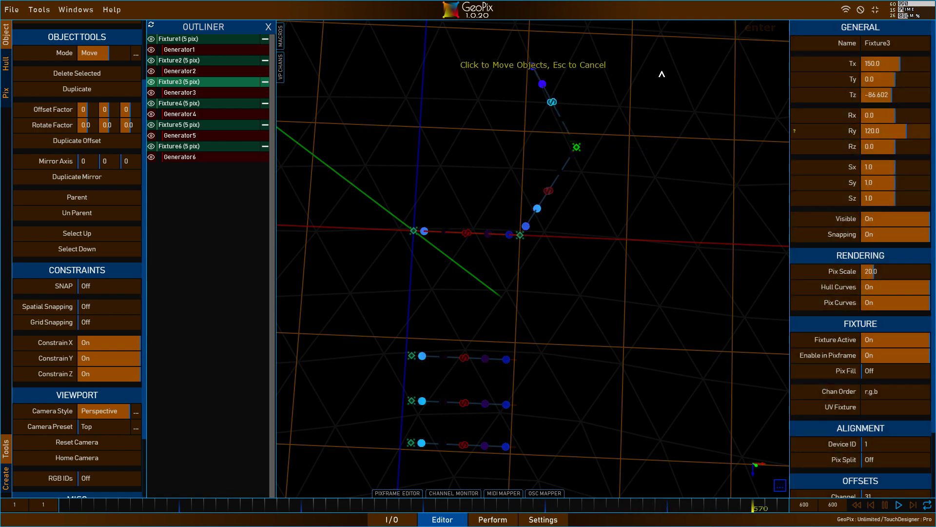
Select Fixture4 and snap its origin onto Fixture3's free end, at Tx 100, Tz -173.204.
right_click_drag(662, 73, 465, 295, "alt")
right_click_drag(406, 315, 498, 291, "alt")
left_click(454, 357)
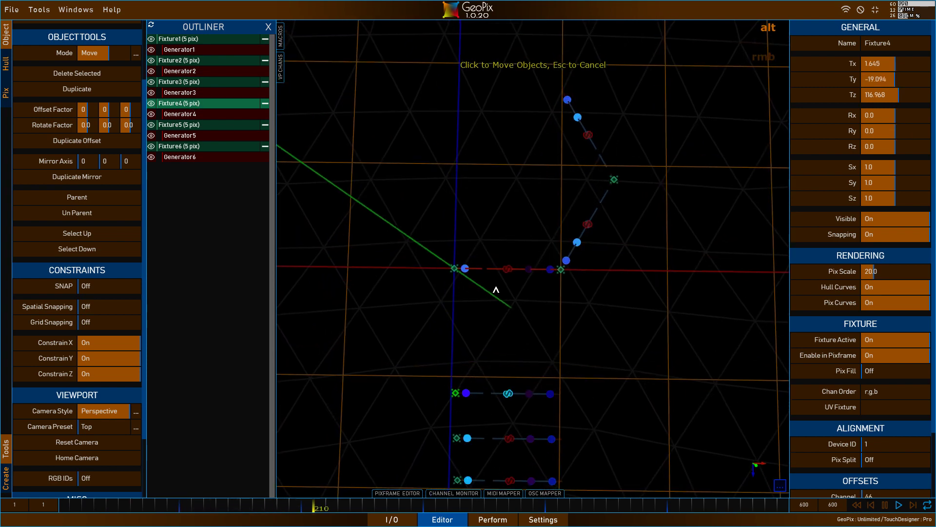
key("s")
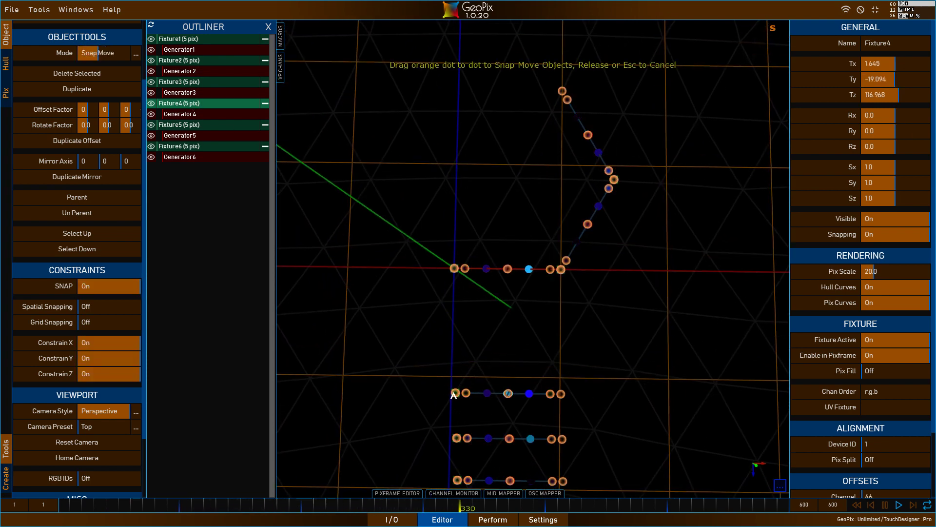
left_click_drag(454, 393, 638, 316)
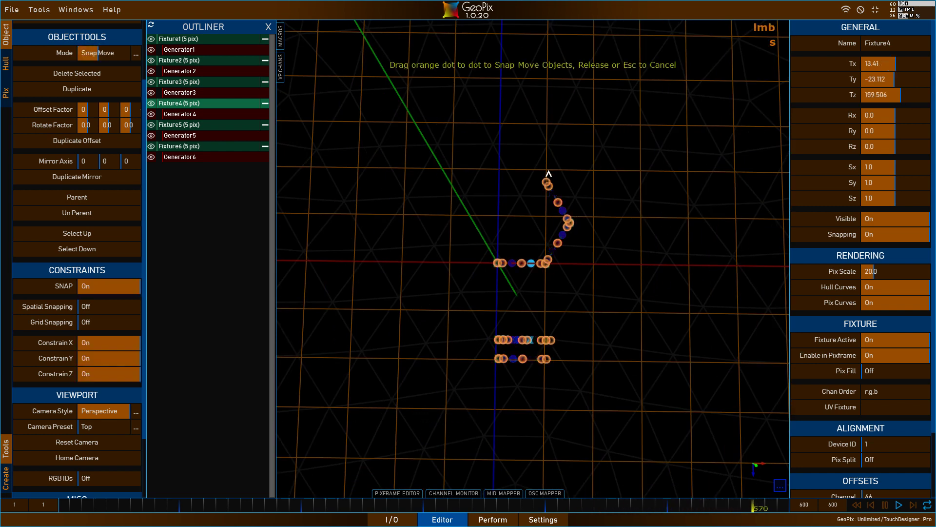
left_click_drag(548, 173, 547, 181)
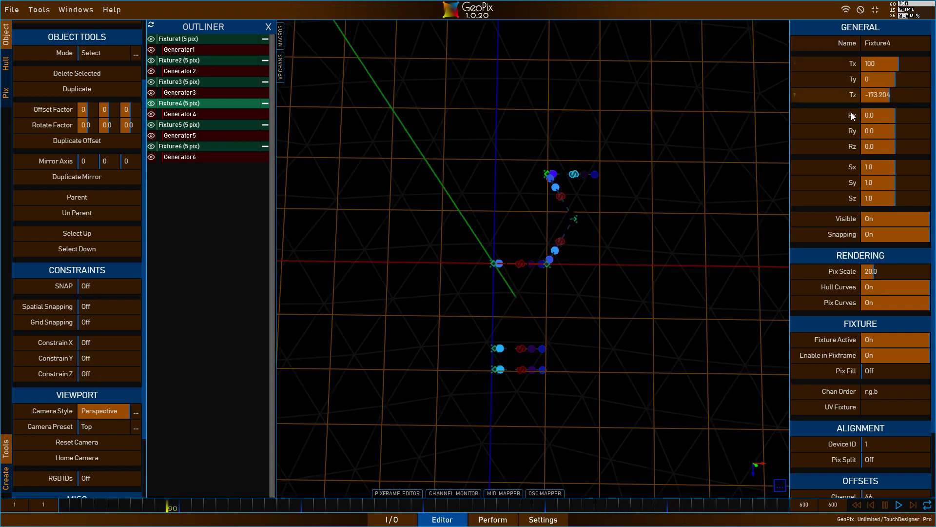
Set Fixture4's Ry rotation to 180, entered as 60*3.
left_click(890, 133)
type("60")
key("BackSpace")
key("BackSpace")
type("180")
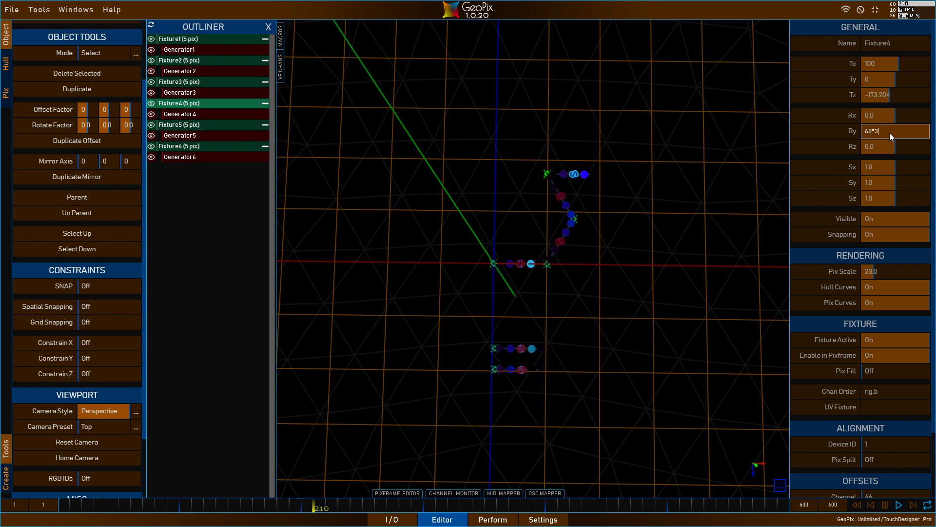
key("Return")
Select Fixture5 and move it freely beside Fixture4's free end, to about Tx -144, Tz -173.
left_click_drag(560, 259, 524, 347, "alt")
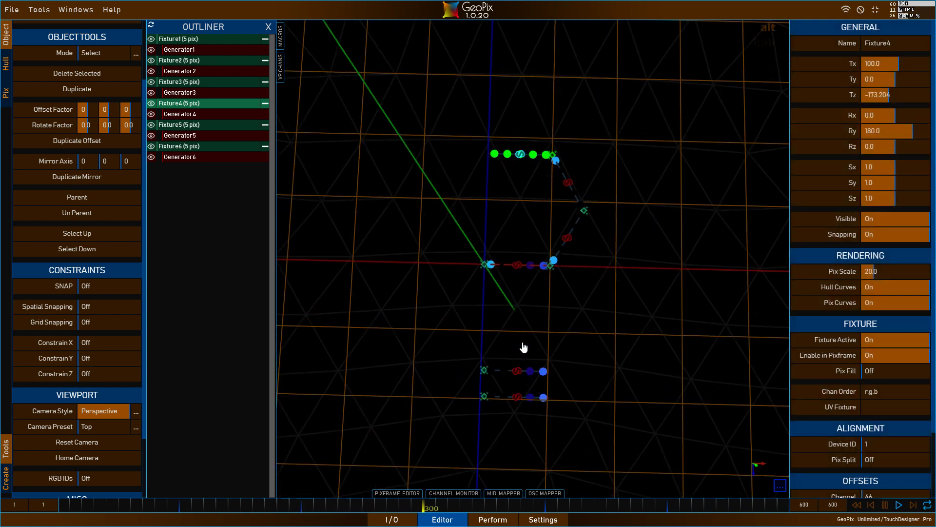
left_click(176, 125)
key("g")
left_click(401, 146)
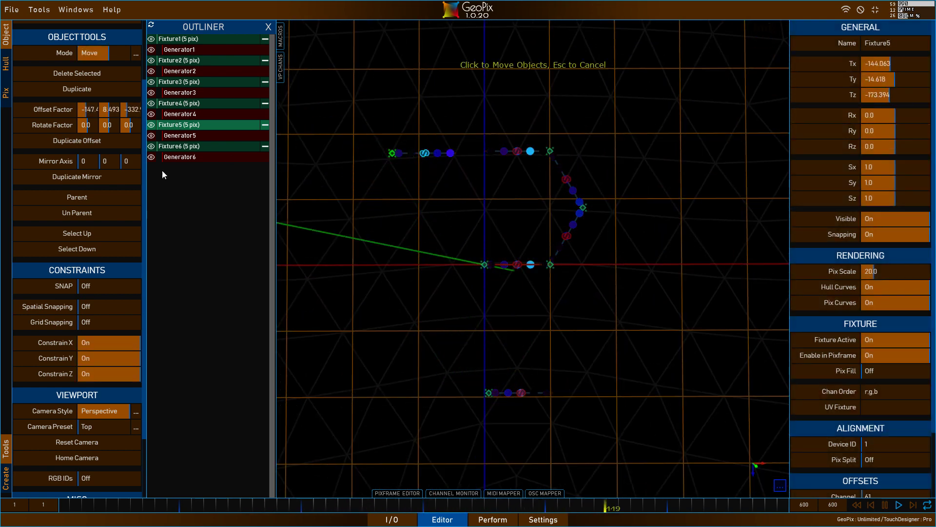
Select Fixture6 and move it freely below Fixture5, to about Tx -199, Tz -95.
left_click(175, 146)
key("Escape")
key("g")
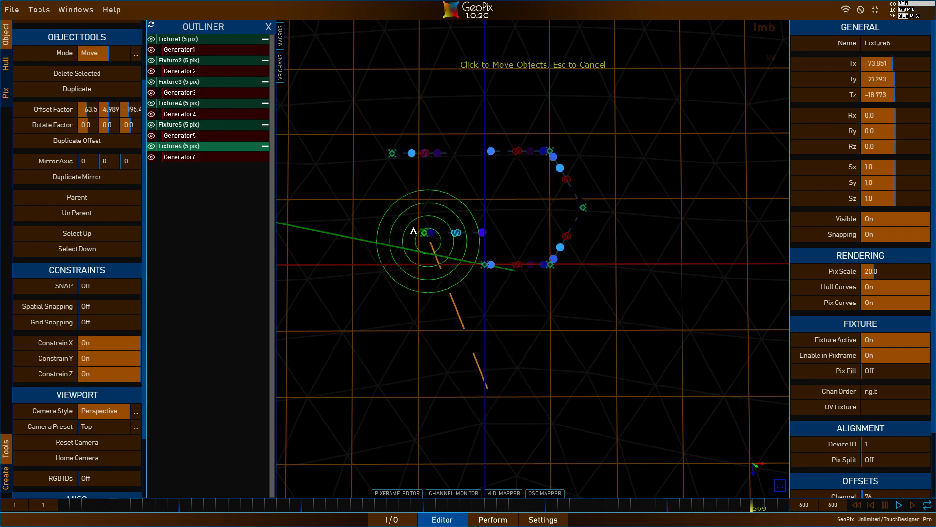
scroll(530, 242, "up", 3, "alt")
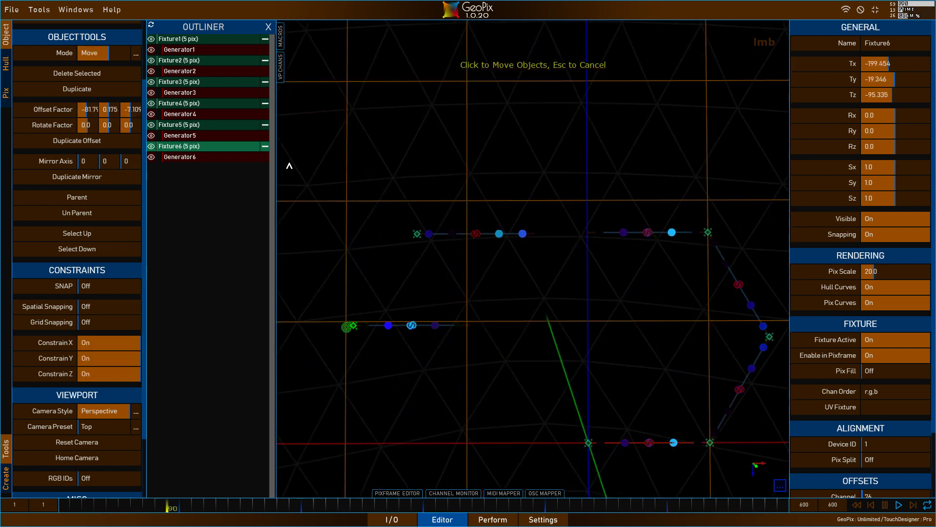
Reselect Fixture5 and snap its origin onto Fixture4's free end, at Tx 0, Tz -173.204.
left_click(192, 126)
right_click_drag(606, 205, 556, 229, "alt")
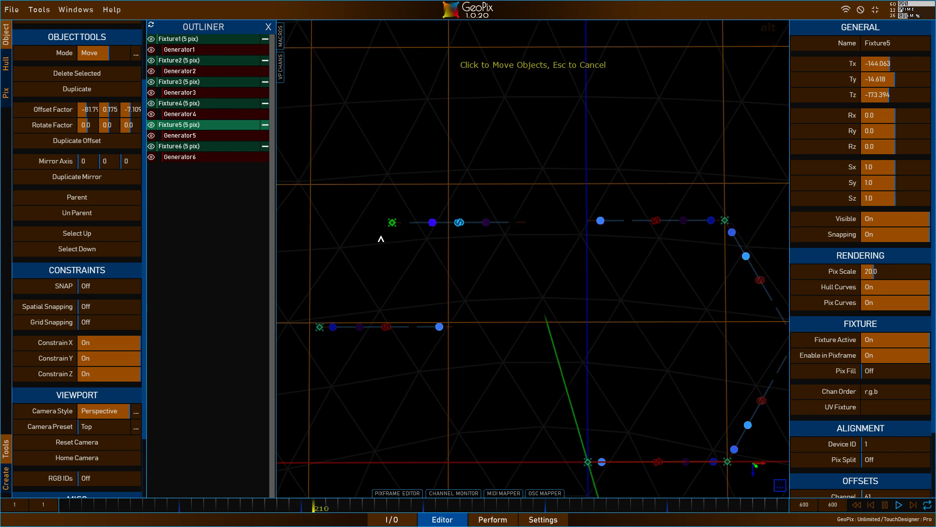
key("s")
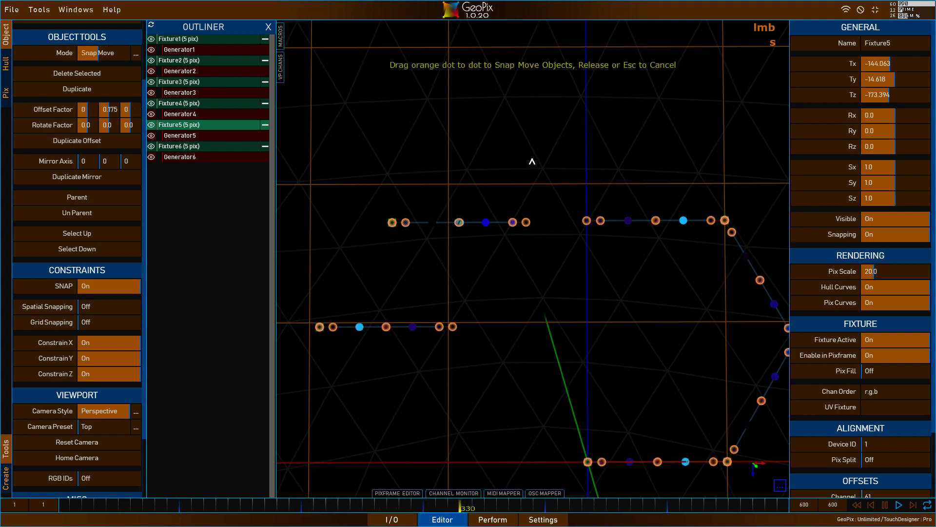
left_click_drag(584, 211, 586, 221)
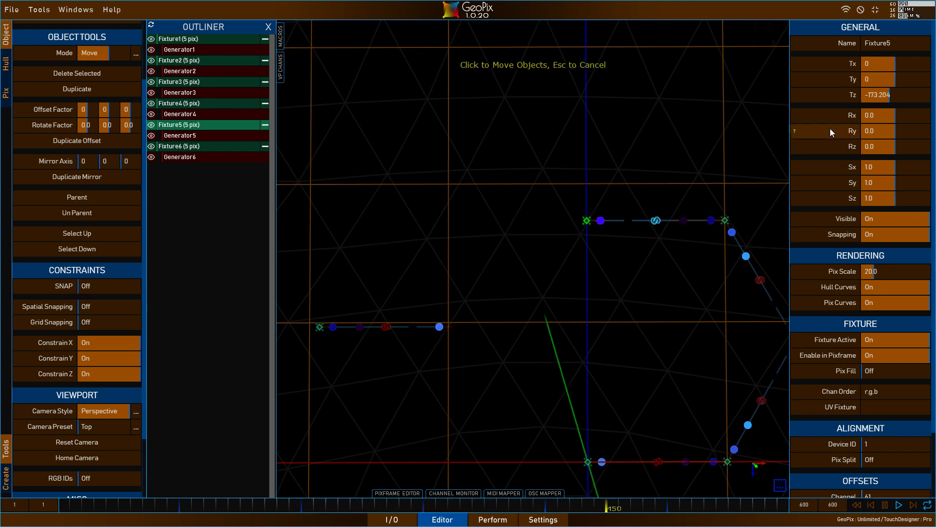
Set Fixture5's Ry rotation to 240, entered as 60*4, and leave move mode.
left_click(888, 129)
type("60*4")
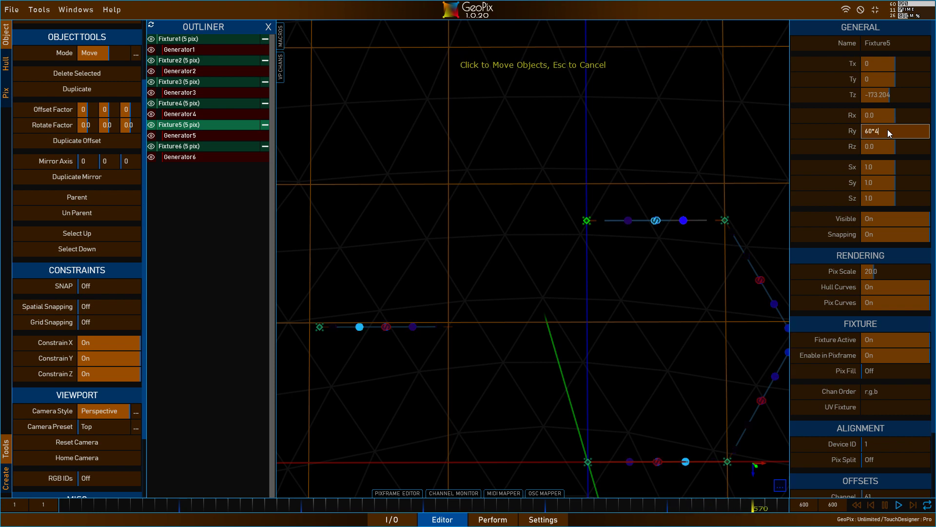
key("Return")
right_click_drag(404, 184, 439, 136, "alt")
key("Escape")
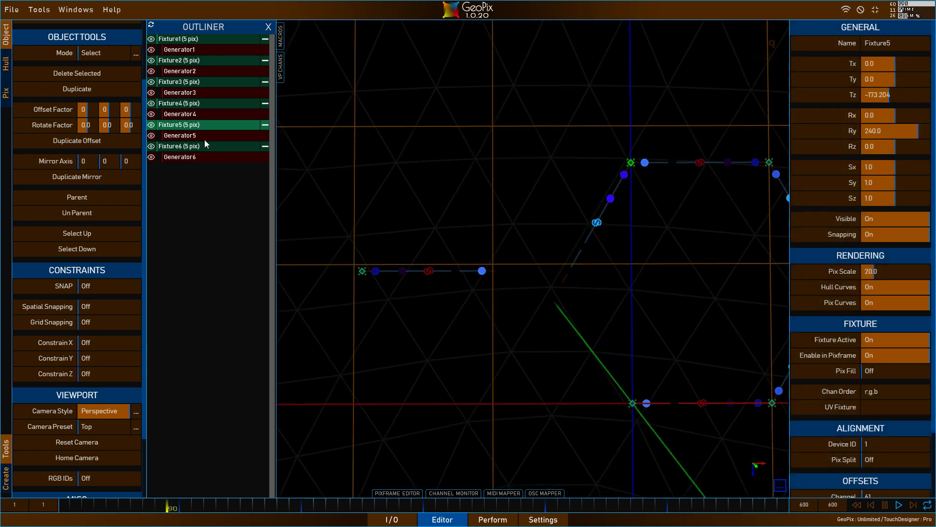
Select Fixture6 and snap its origin onto Fixture5's free end, at Tx -50, Tz -86.601.
left_click(204, 147)
right_click_drag(496, 200, 481, 190, "alt")
key("s")
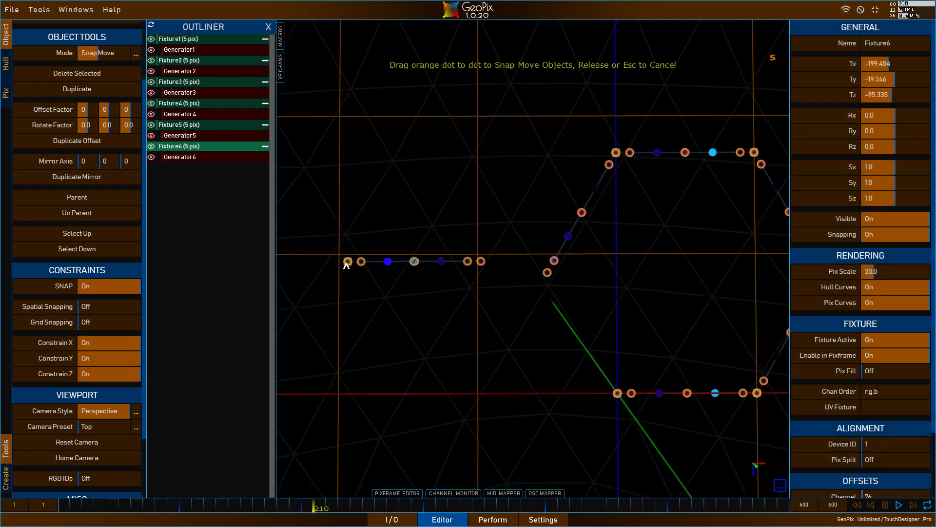
left_click_drag(548, 282, 548, 272)
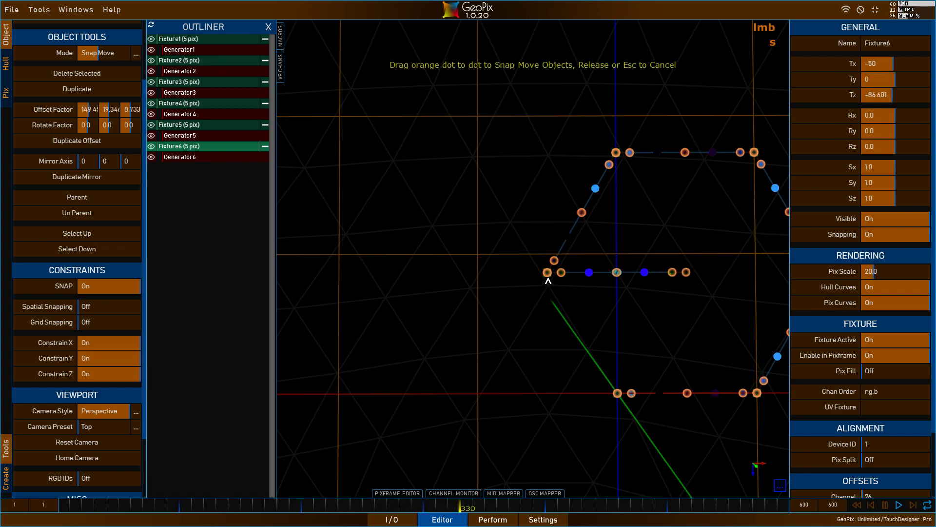
Set Fixture6's Ry rotation to 300 to close the hexagon.
left_click(873, 131)
type("300")
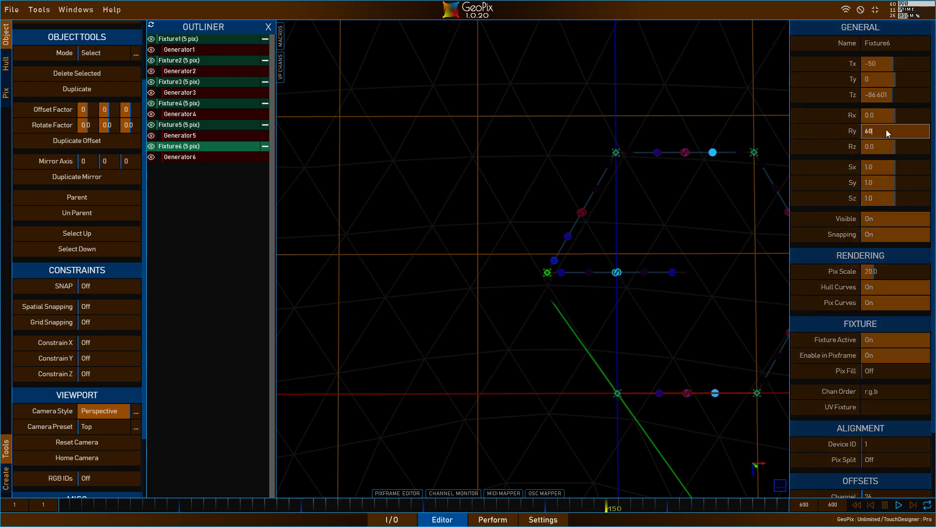
key("Return")
left_click_drag(616, 249, 594, 259, "alt")
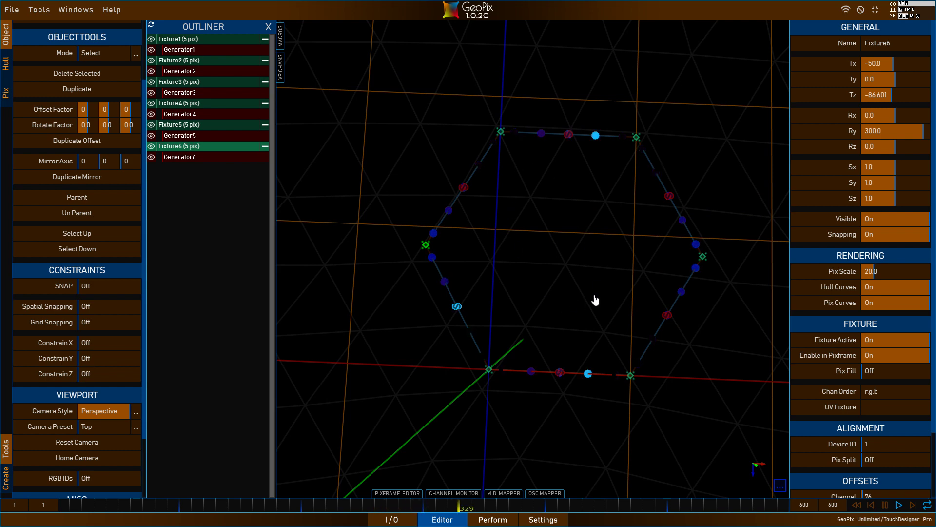
left_click_drag(595, 299, 536, 241, "alt")
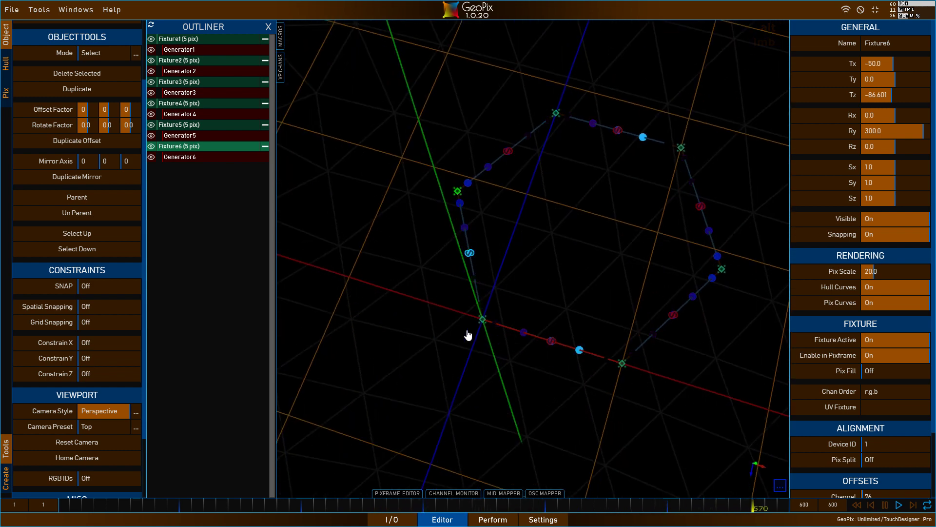
left_click_drag(481, 321, 531, 279, "alt")
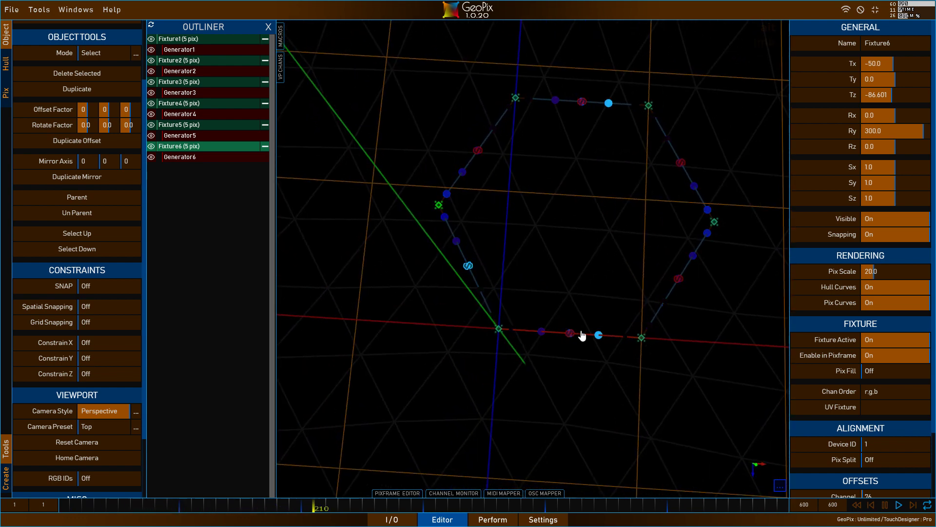
mouse_move(589, 320)
left_mouse_down("alt")
mouse_move(608, 321)
mouse_move(589, 326)
mouse_move(597, 320)
left_mouse_up("alt")
right_click_drag(598, 320, 592, 319, "alt")
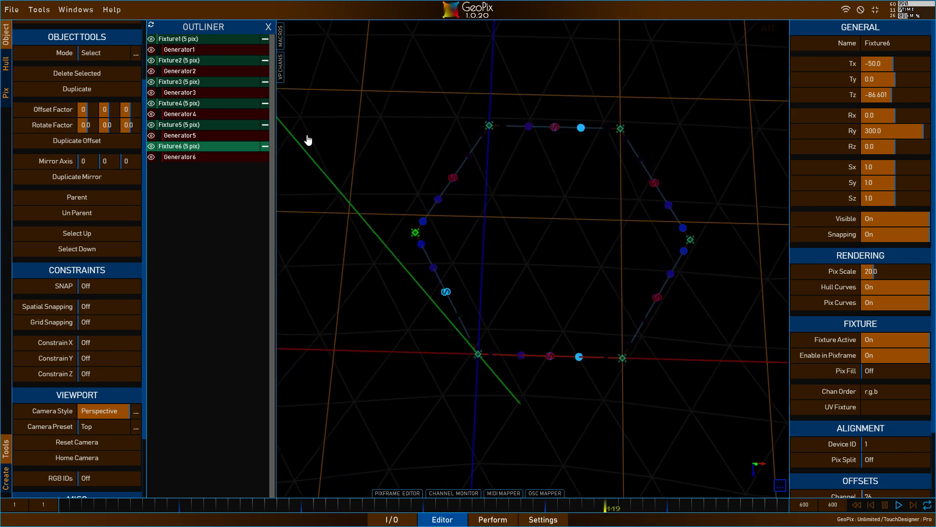
Select all six fixtures, Fixture1 through Fixture6, and put them into a new group.
left_click(204, 38)
left_click(207, 60, "ctrl")
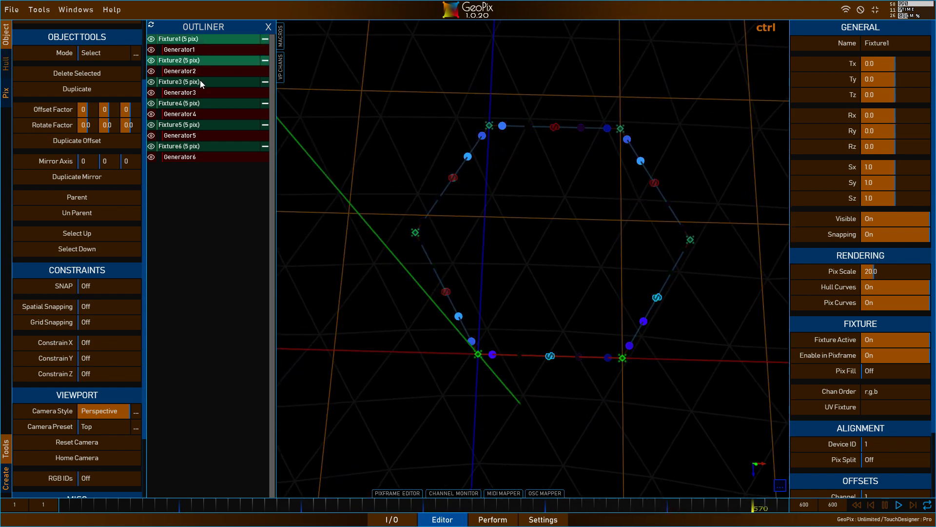
left_click(200, 81, "ctrl")
left_click(200, 103, "ctrl")
left_click(200, 125, "ctrl")
left_click(198, 147, "ctrl")
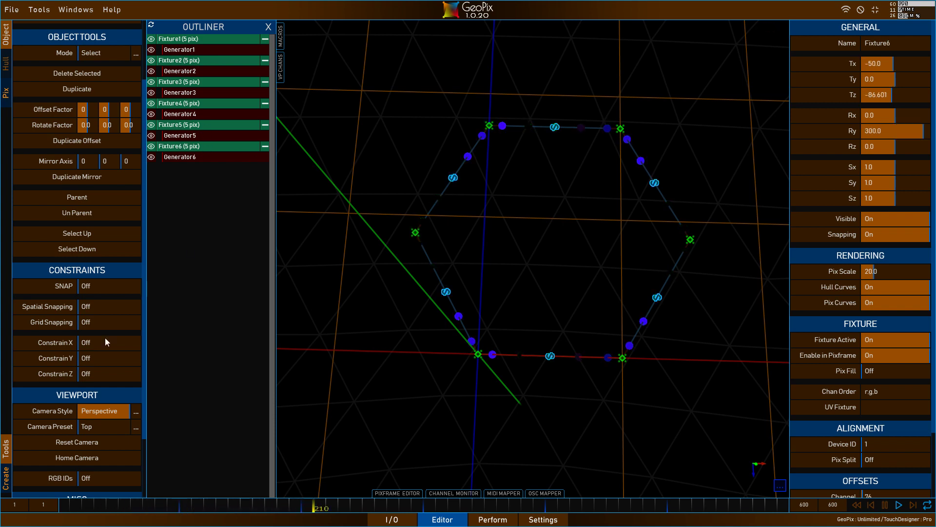
left_click(6, 477)
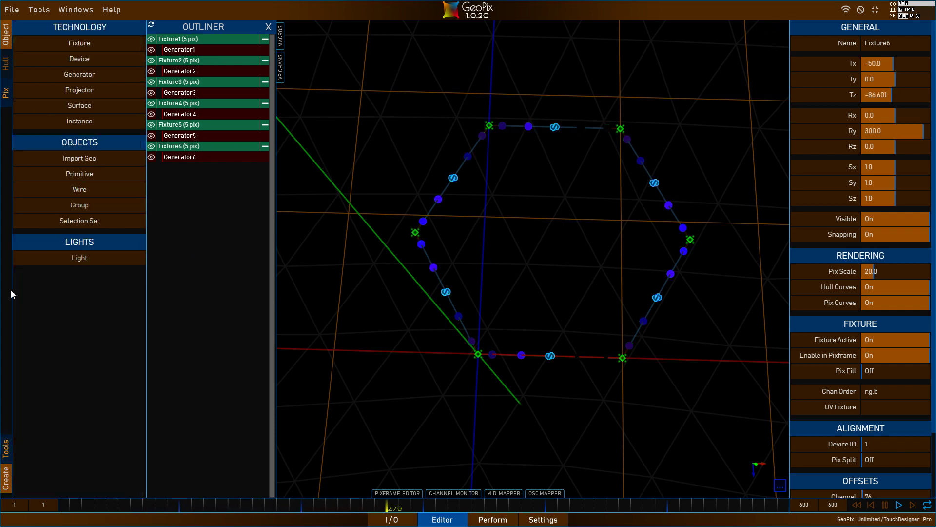
left_click(66, 207)
right_click(556, 253)
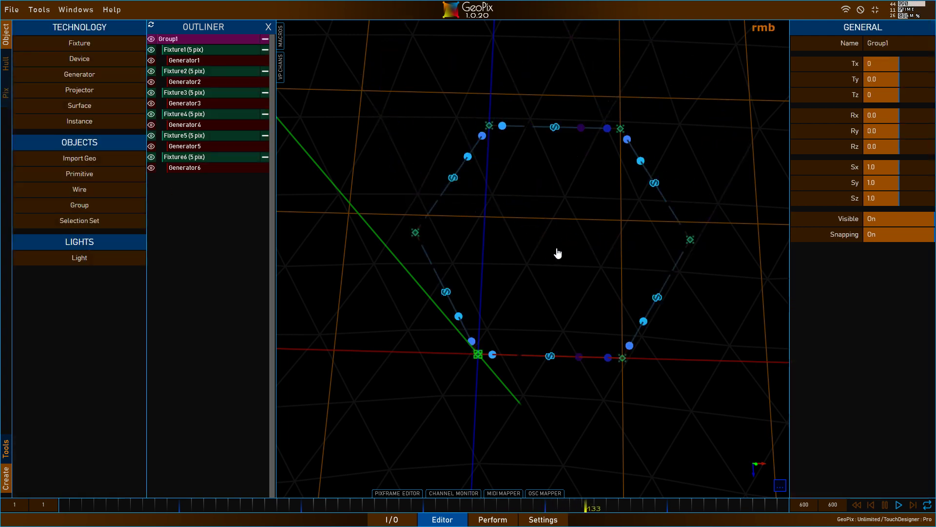
Set the group's Tx to -50 to centre the hexagon along the X axis.
left_click_drag(535, 192, 364, 91, "alt")
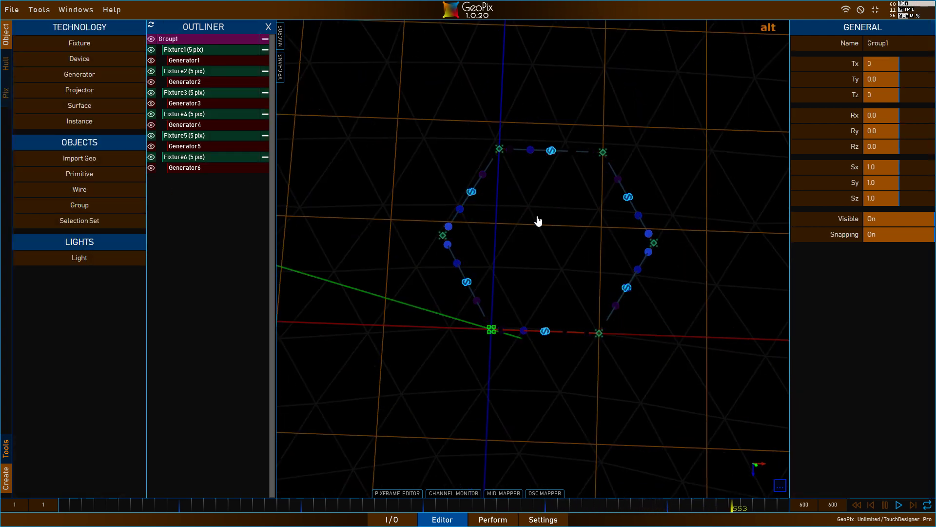
left_click_drag(539, 221, 515, 212, "alt")
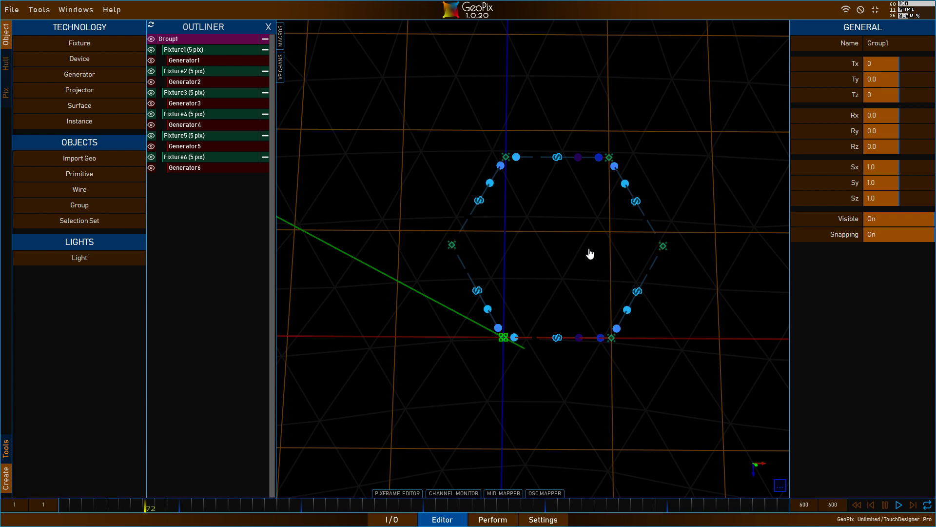
left_click_drag(900, 65, 897, 63)
left_click(897, 63)
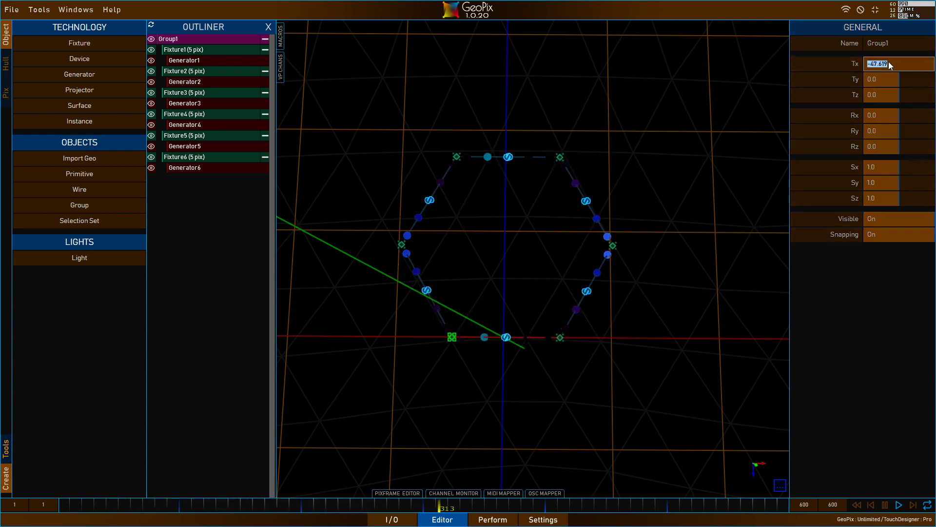
type("-50")
key("Return")
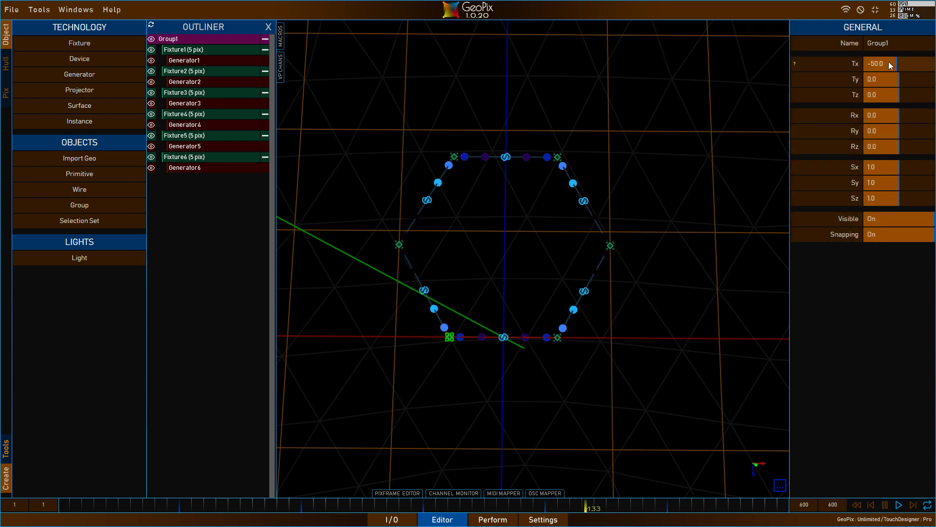
Shift the group along Z towards the origin and set its Tz to 85.
left_click_drag(437, 171, 646, 163, "alt")
left_click_drag(898, 93, 902, 94)
right_click_drag(566, 254, 585, 239, "alt")
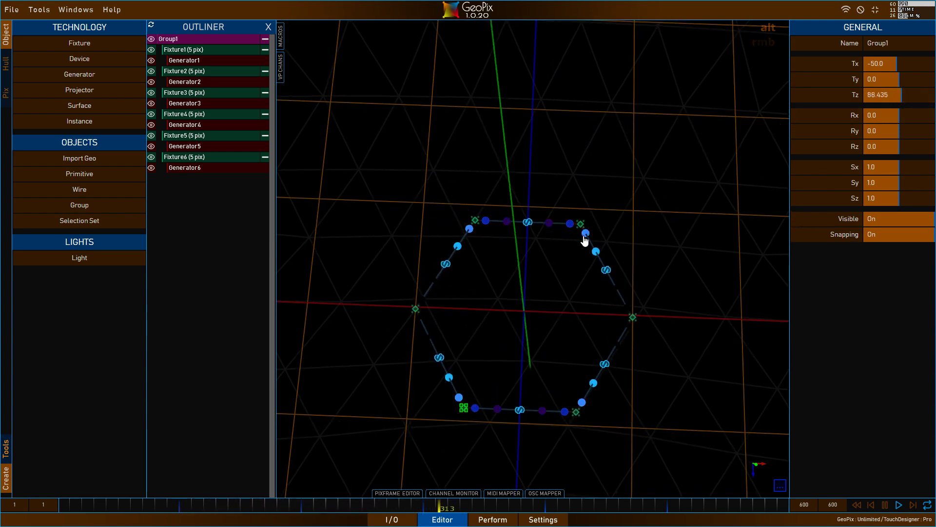
scroll(892, 96, "down", 4)
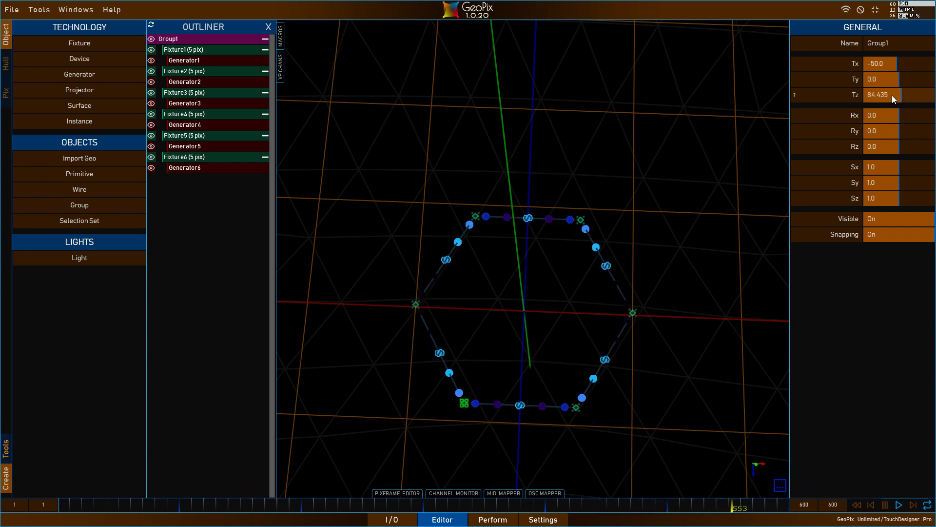
left_click(894, 100)
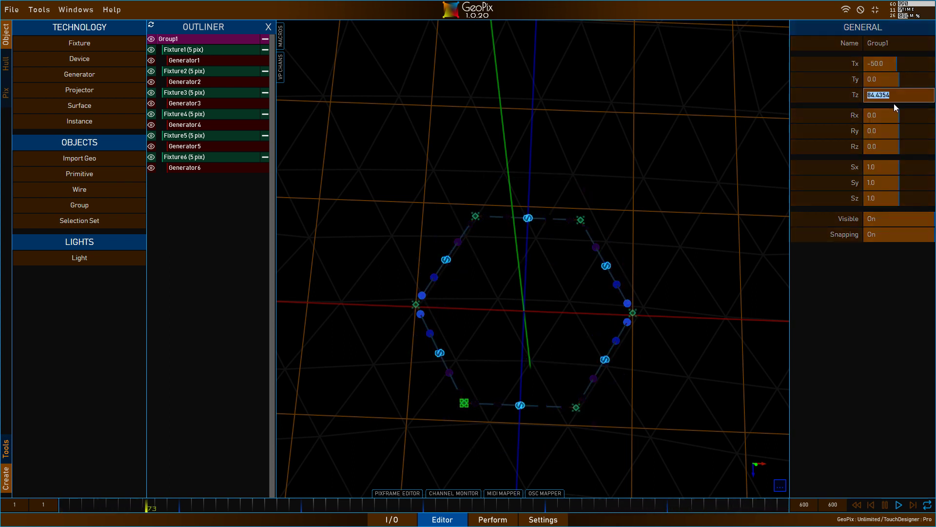
type("85")
key("Return")
Check the hexagon's side corner against the X axis and set the group's Tz to 86.
right_click_drag(780, 370, 615, 294, "alt")
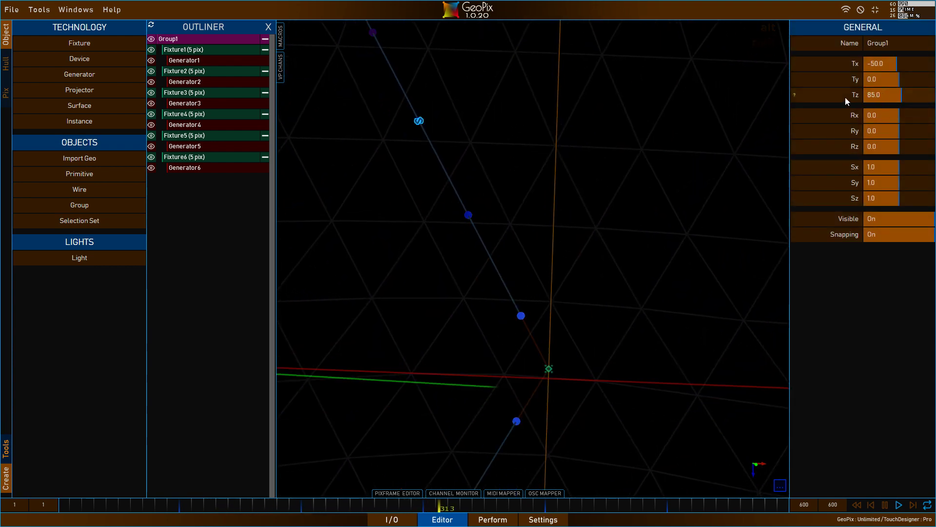
left_click(892, 100)
type("86")
key("Return")
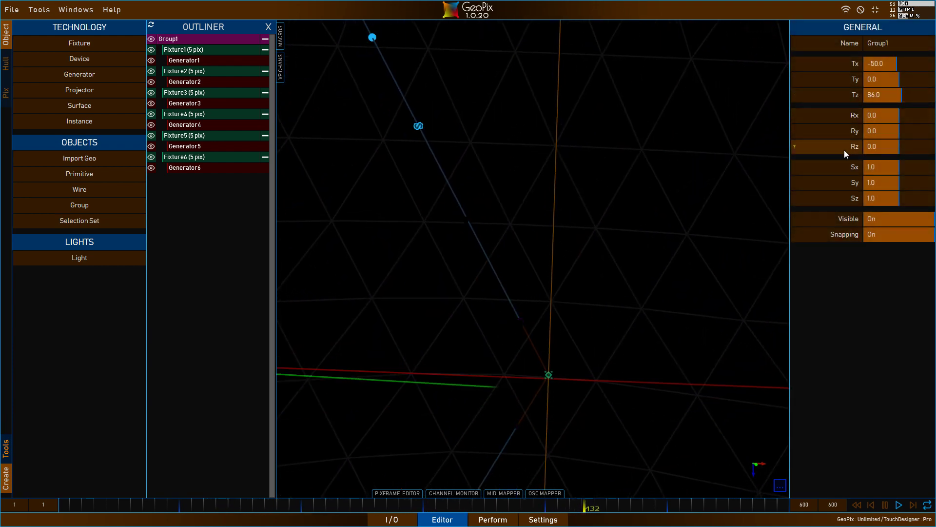
Fine-tune the group's Tz to 86.599 so the hexagon's side corner meets the X axis.
left_click(881, 96)
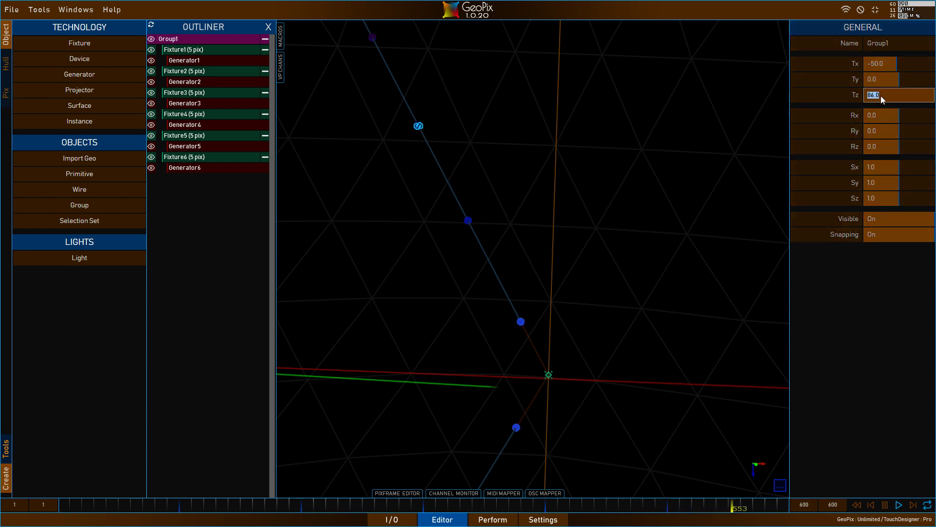
type("86.5")
key("Return")
right_click_drag(654, 173, 565, 229, "alt")
left_click(880, 96)
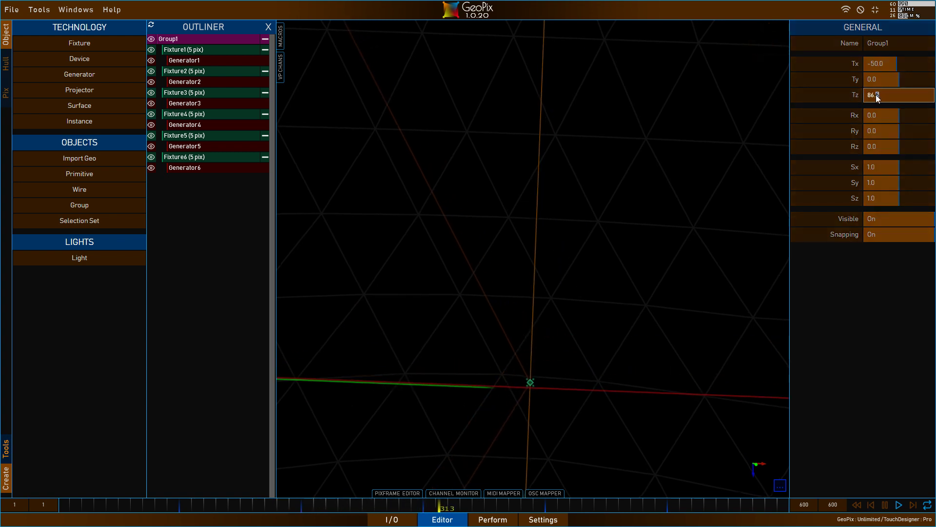
type("99")
key("Return")
mouse_move(566, 244)
right_mouse_down("alt")
mouse_move(554, 265)
mouse_move(554, 232)
right_mouse_up("alt")
middle_click_drag(539, 200, 577, 273, "alt")
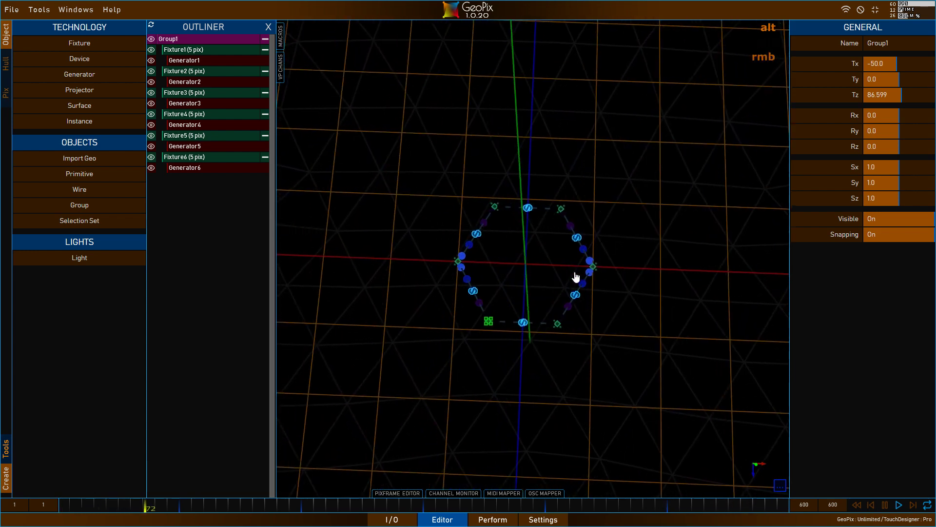
left_click_drag(528, 312, 411, 268, "alt")
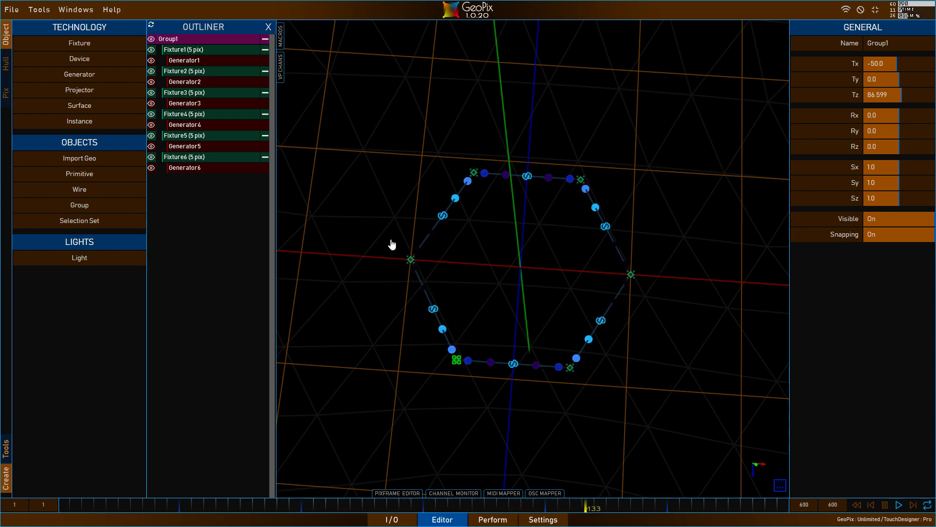
left_click_drag(450, 331, 539, 333, "alt")
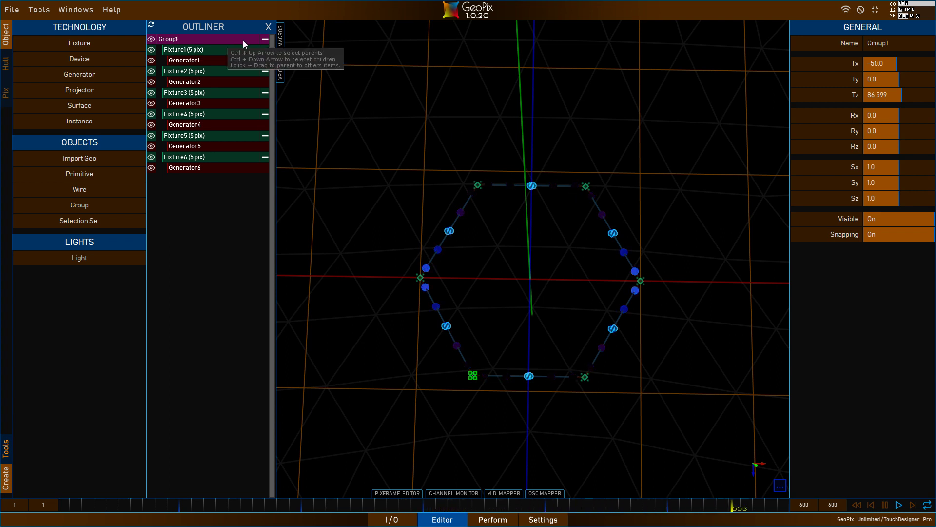
Select Fixture1 through Fixture6 and merge them into a single combined fixture.
left_click(229, 50)
left_click(192, 70, "ctrl")
left_click(192, 92, "ctrl")
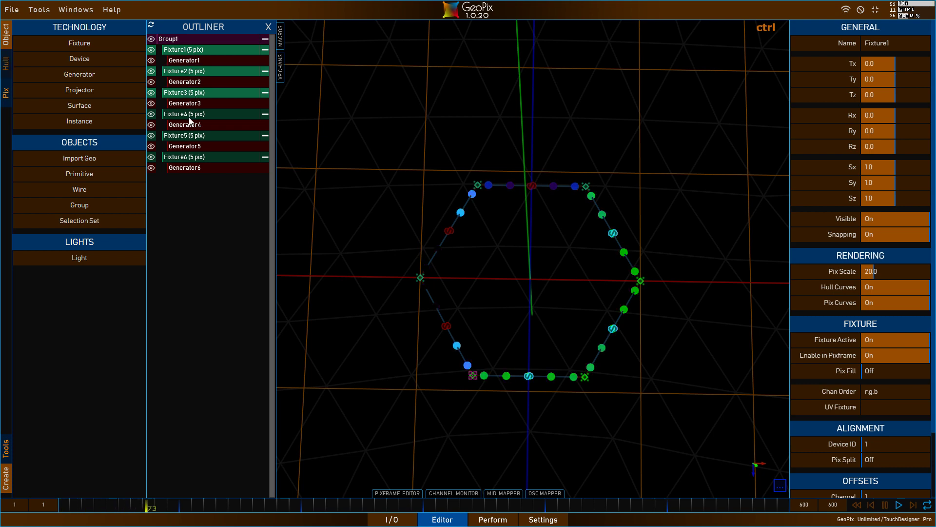
left_click(191, 114, "ctrl")
left_click(192, 136, "ctrl")
left_click(202, 159, "ctrl")
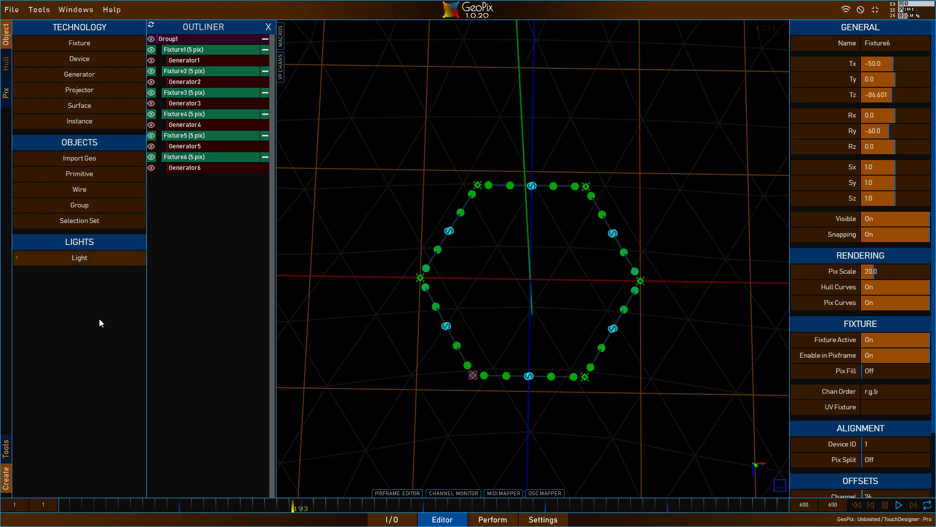
left_click(8, 448)
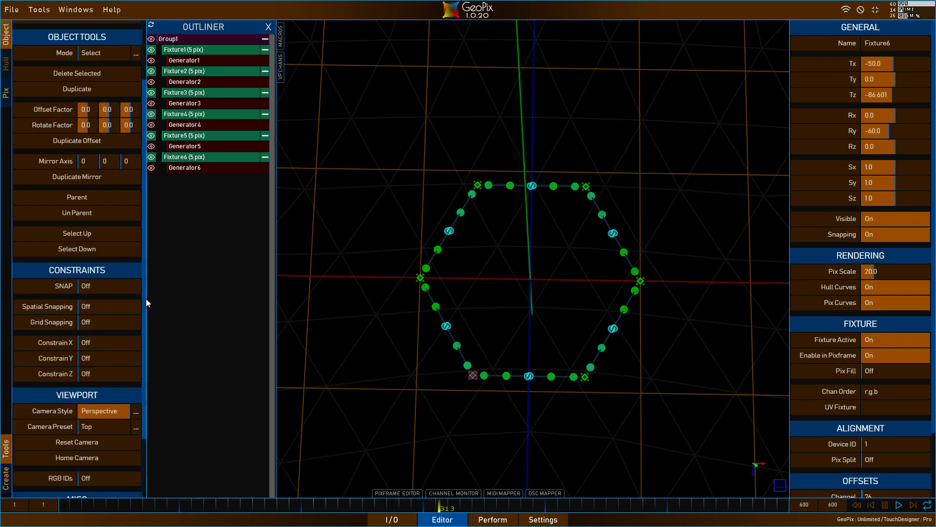
left_click_drag(146, 299, 136, 399)
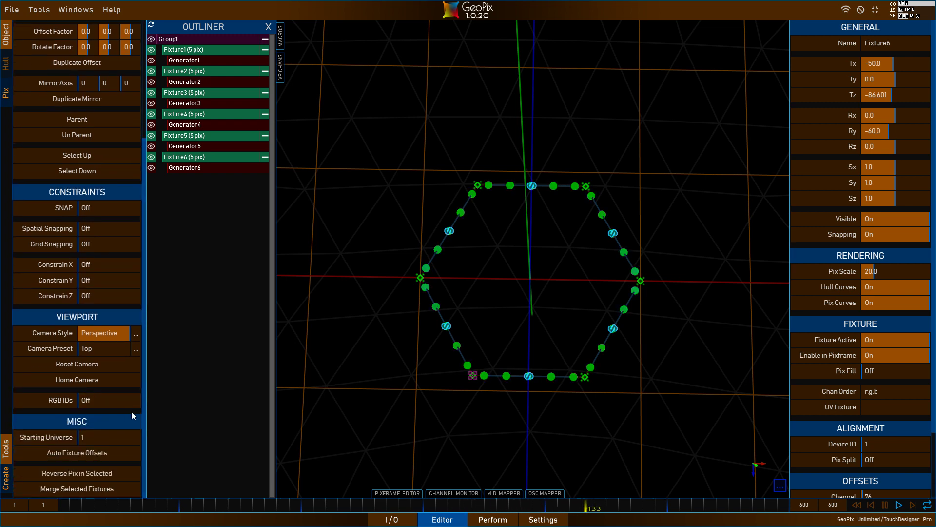
left_click(60, 489)
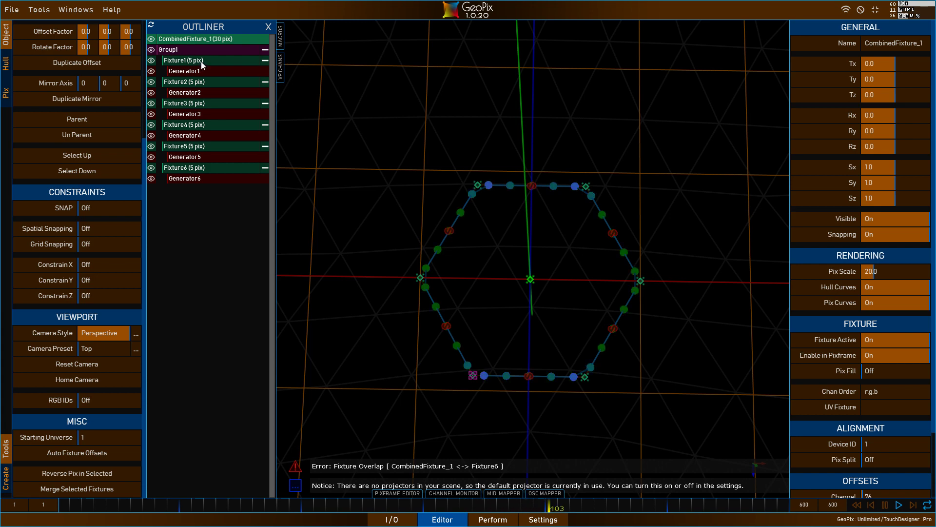
Hide Group1 together with all its fixtures and generators, and collapse it in the outliner.
left_click(265, 49)
left_click(265, 49)
left_click(151, 49, "shift")
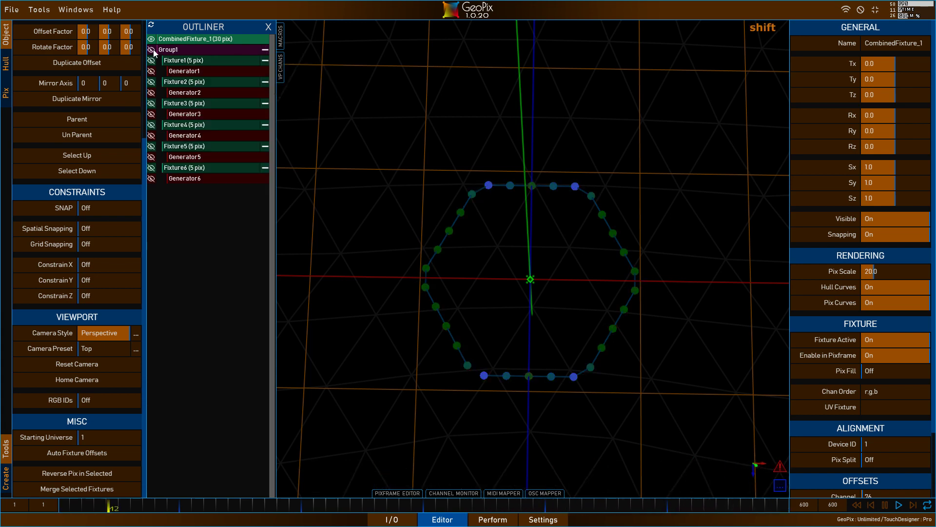
left_click(265, 49)
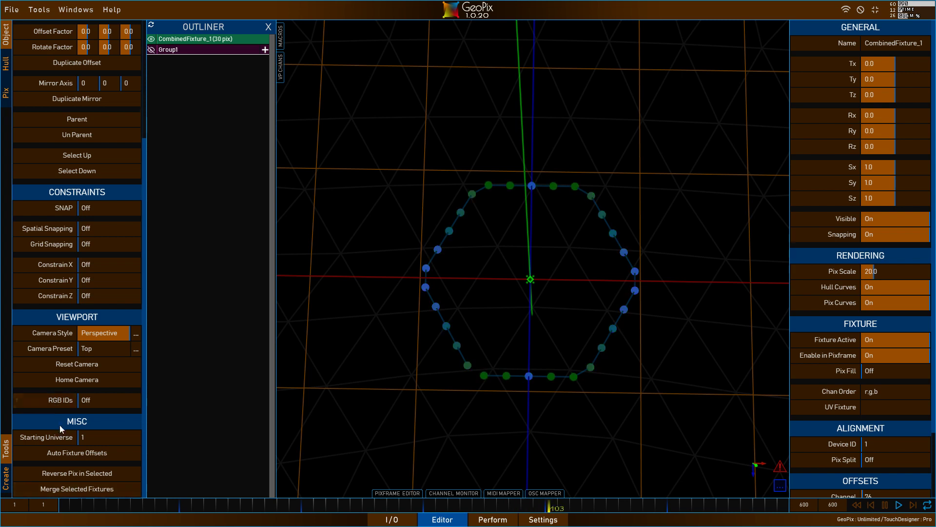
Auto-assign the fixture offsets to resolve the channel overlap, and delete the original Group1.
left_click(67, 452)
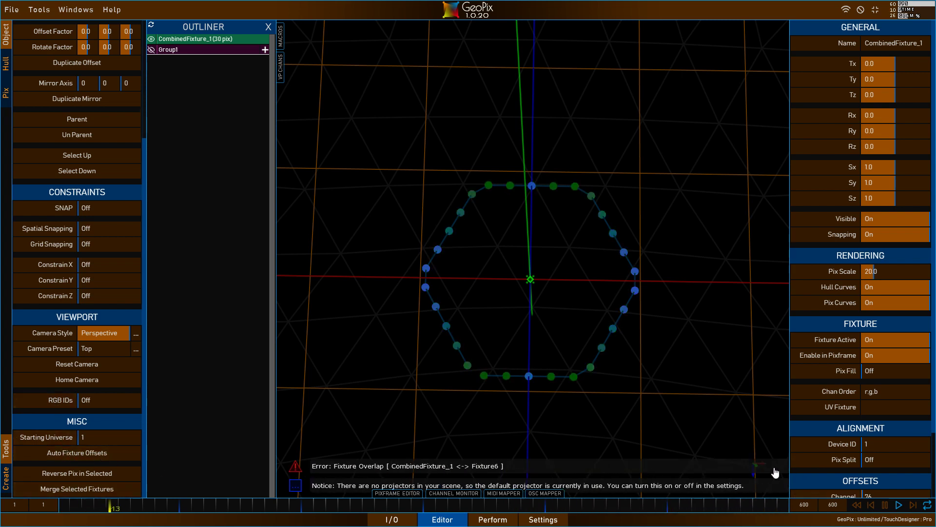
left_click(47, 451)
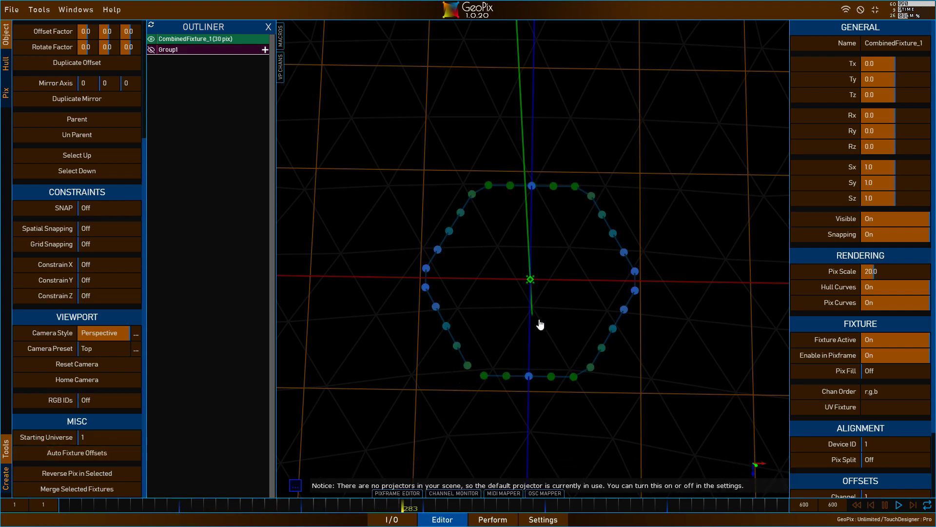
left_click(195, 49)
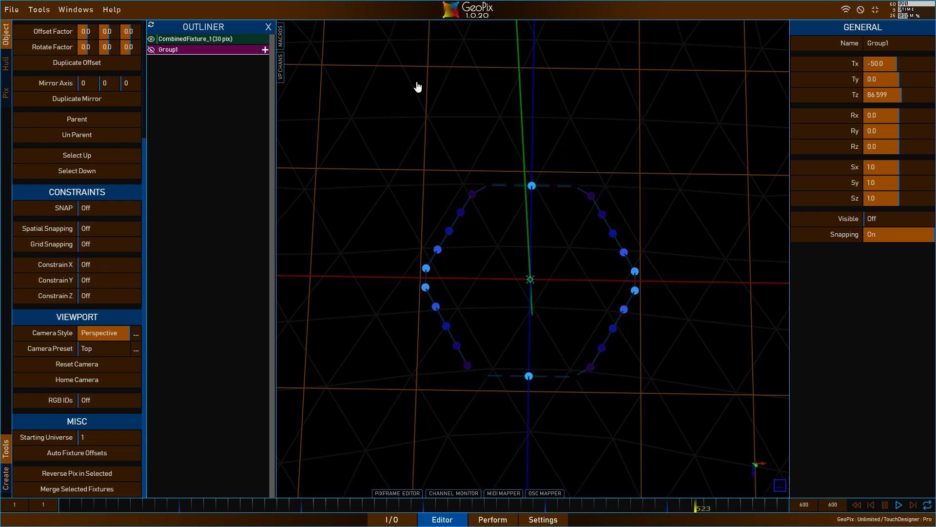
key("Delete")
Rename the combined fixture to Hexagon_1.
left_click(197, 41)
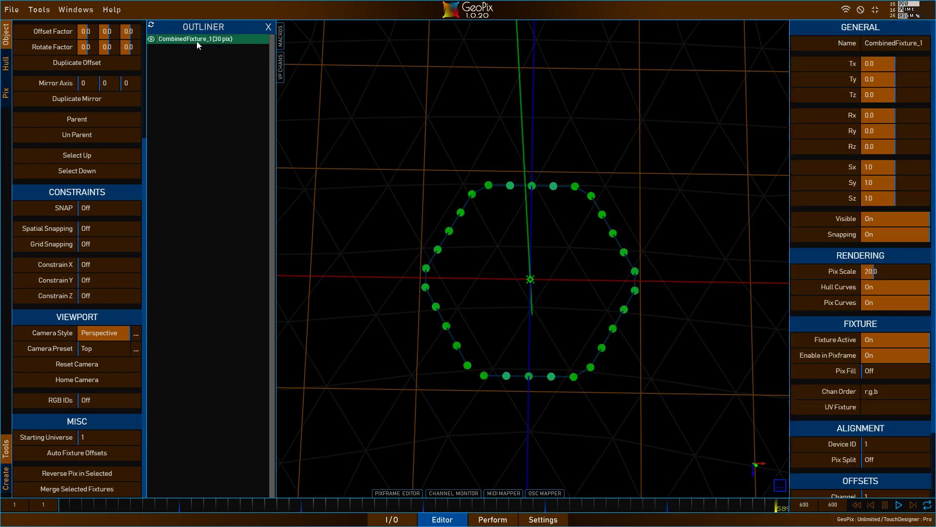
left_click(896, 43)
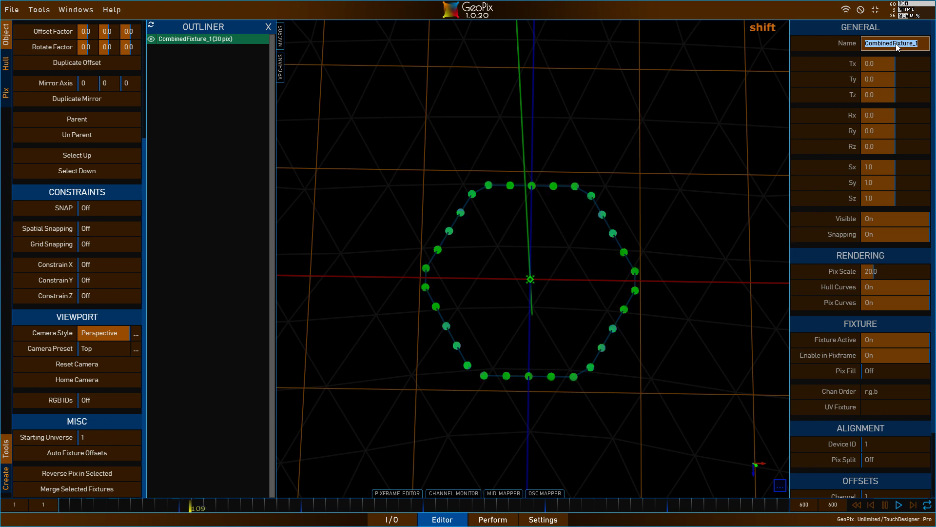
type("Hexagon)")
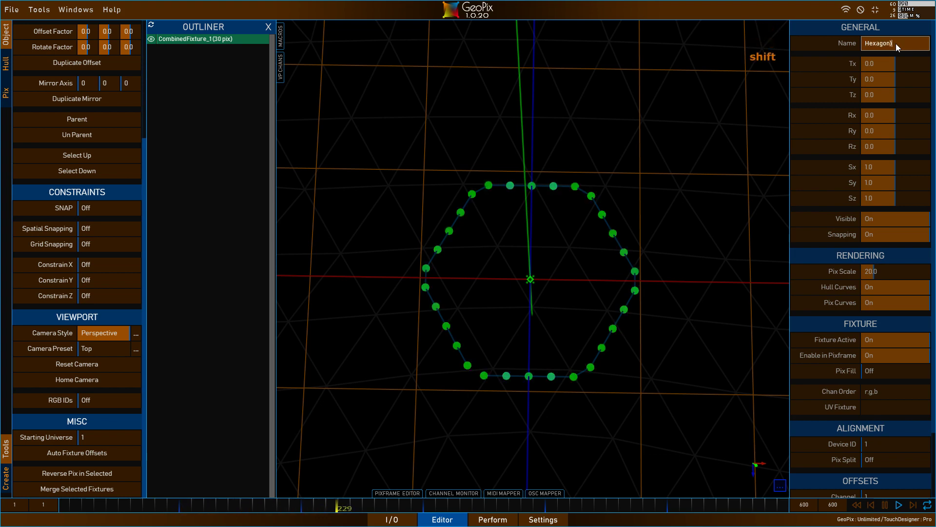
key("BackSpace")
type("_1")
key("Return")
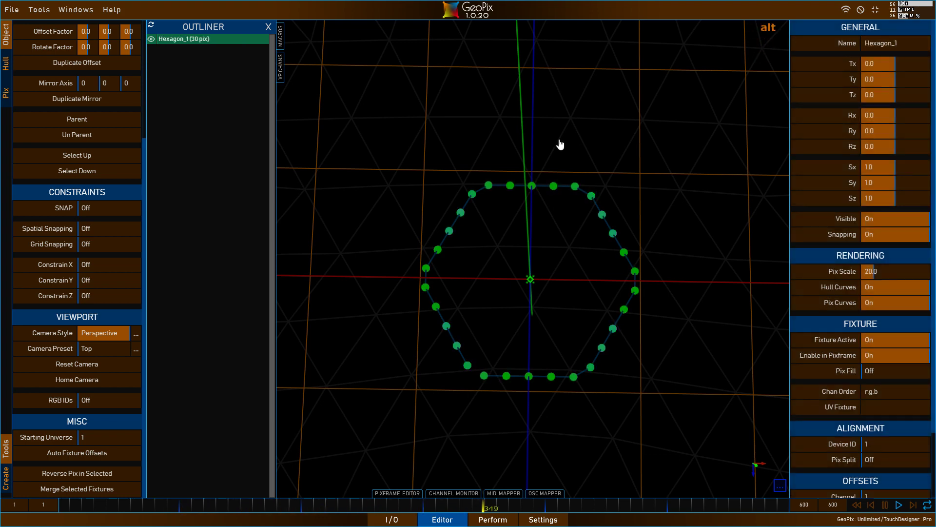
Inspect the hexagon's open corner, try rotating Hexagon_1 about Y to -55.774, and reset Ry to 0.
left_click_drag(558, 142, 557, 305, "alt")
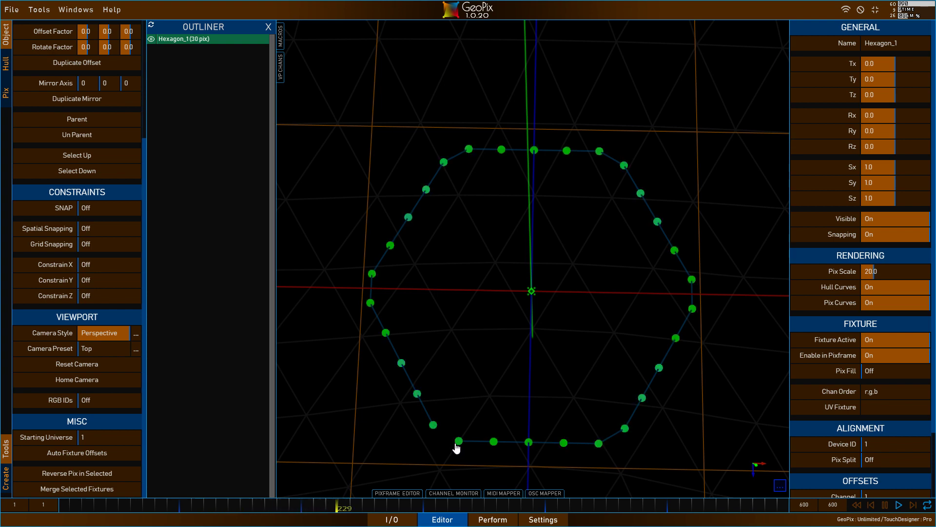
right_click_drag(595, 372, 578, 403, "alt")
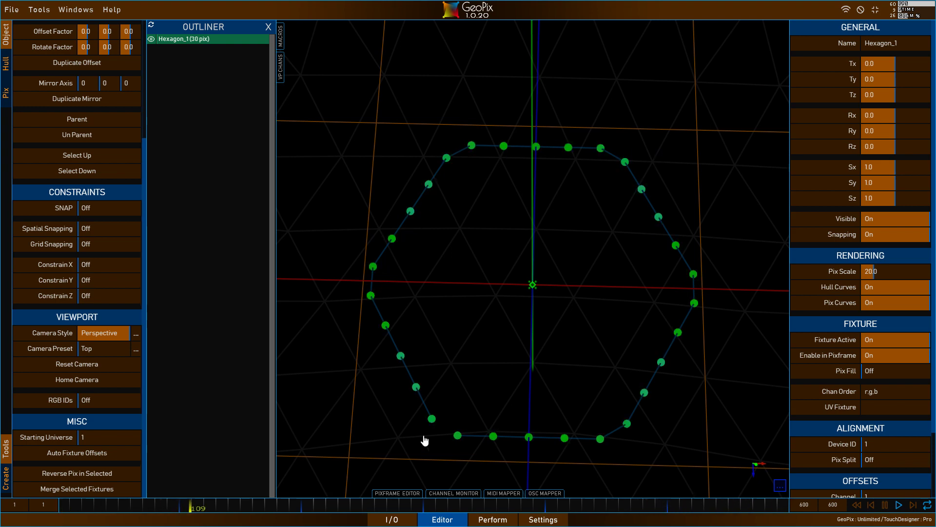
left_click_drag(458, 389, 477, 330, "alt")
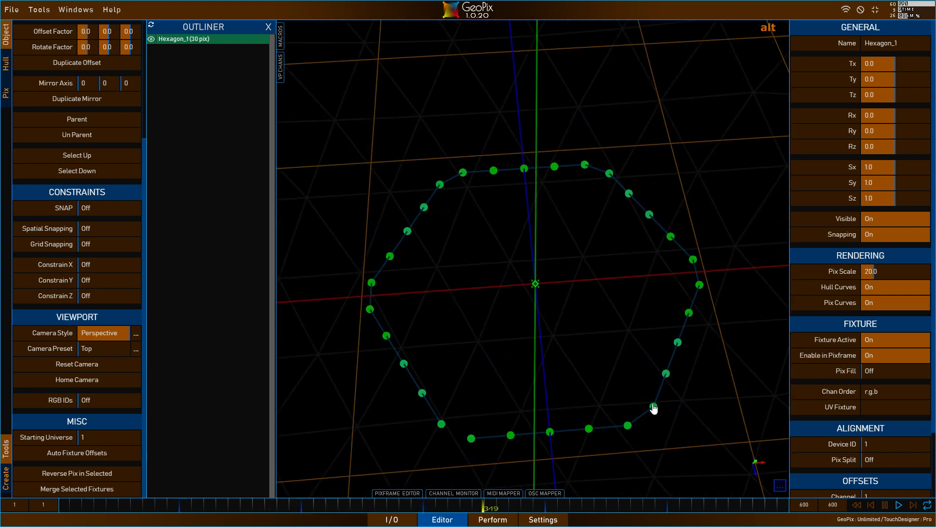
left_click_drag(698, 347, 564, 386, "alt")
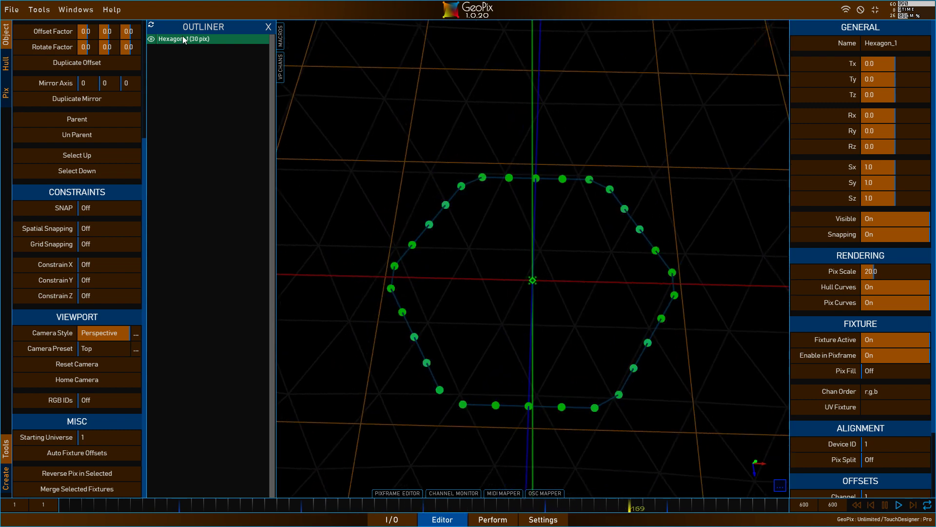
left_click_drag(634, 214, 679, 211, "alt")
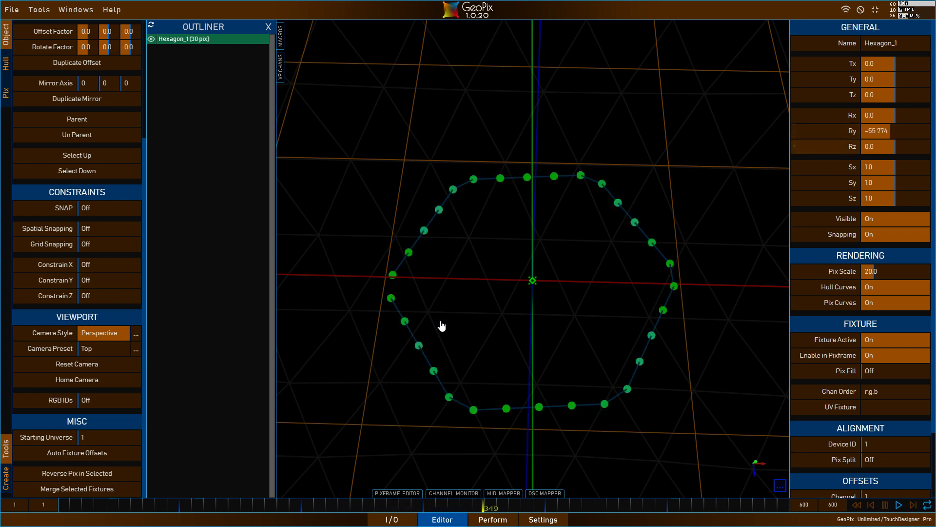
left_click(849, 131)
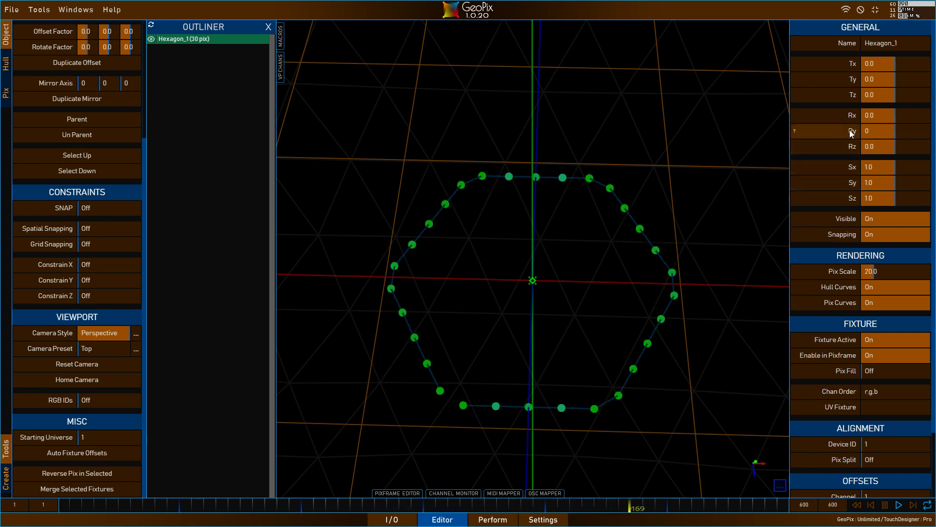
Try mirroring Hexagon_1 with an Sx of -1 and rotating it about Y to -20.281.
left_click(844, 168)
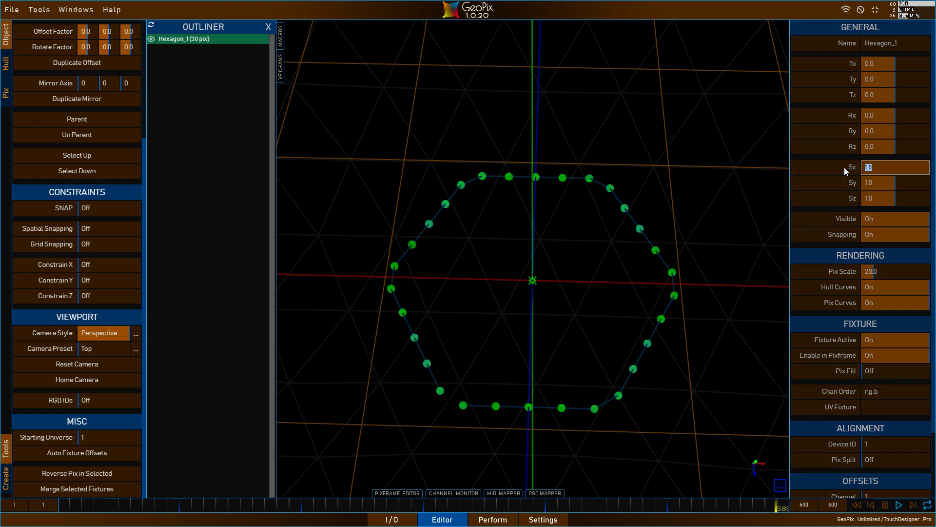
type("-1")
key("Return")
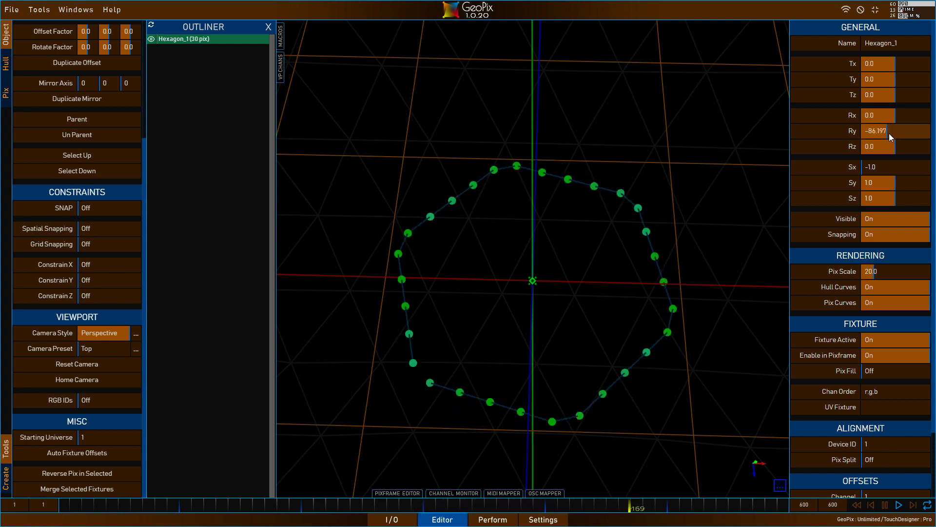
left_click_drag(889, 134, 894, 133)
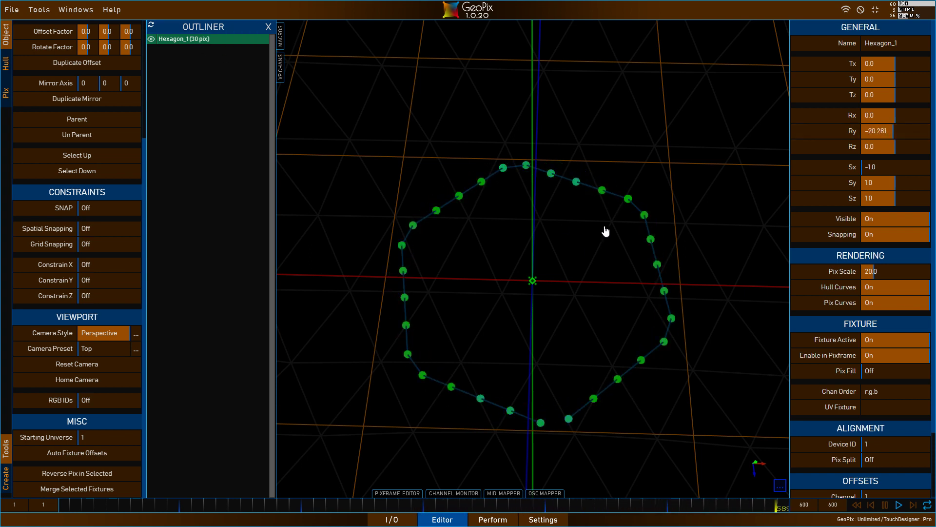
left_click_drag(582, 235, 565, 296, "alt")
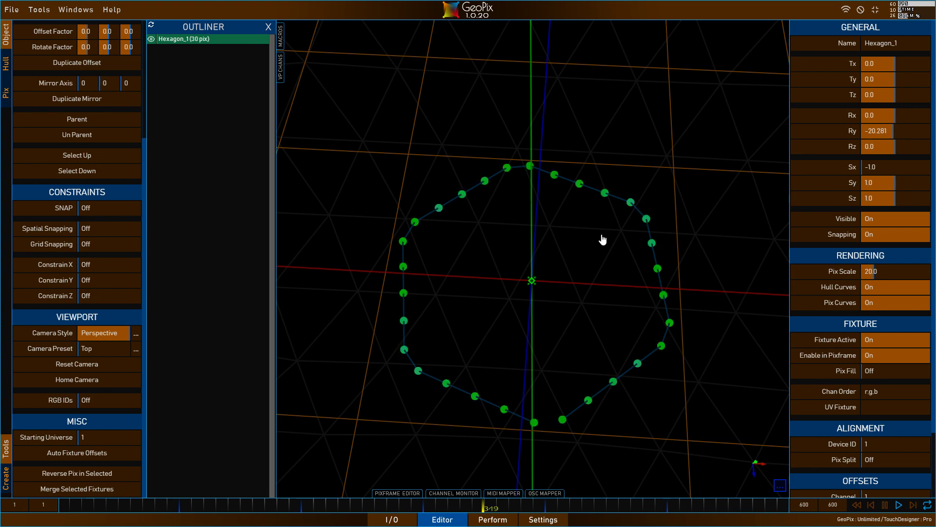
left_click_drag(601, 239, 559, 284, "alt")
Reset Hexagon_1's Ry to 0 and its Sx to 1.
left_click(853, 131)
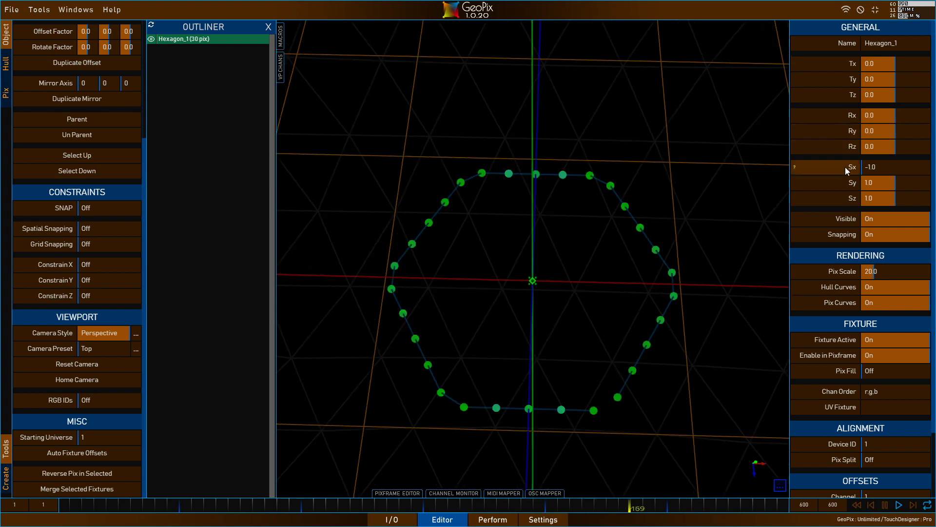
left_click(845, 166)
left_click_drag(562, 319, 592, 313, "alt")
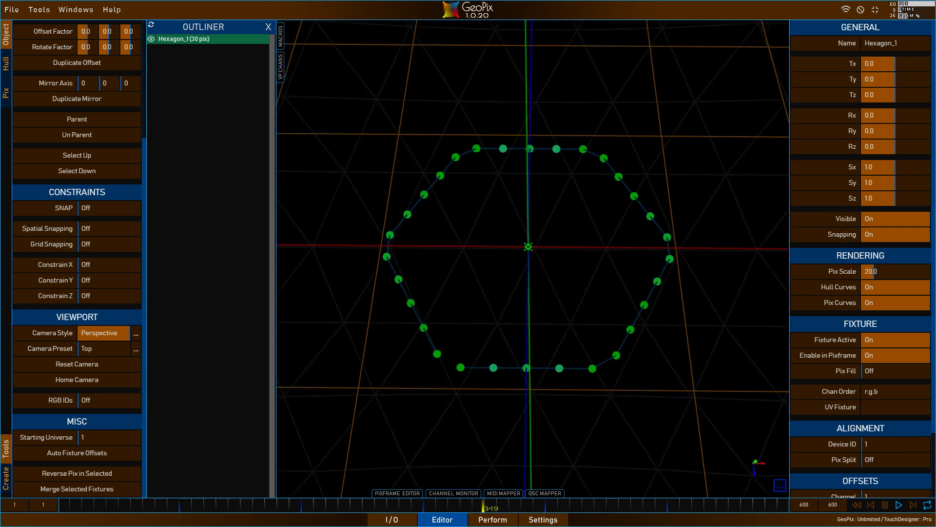